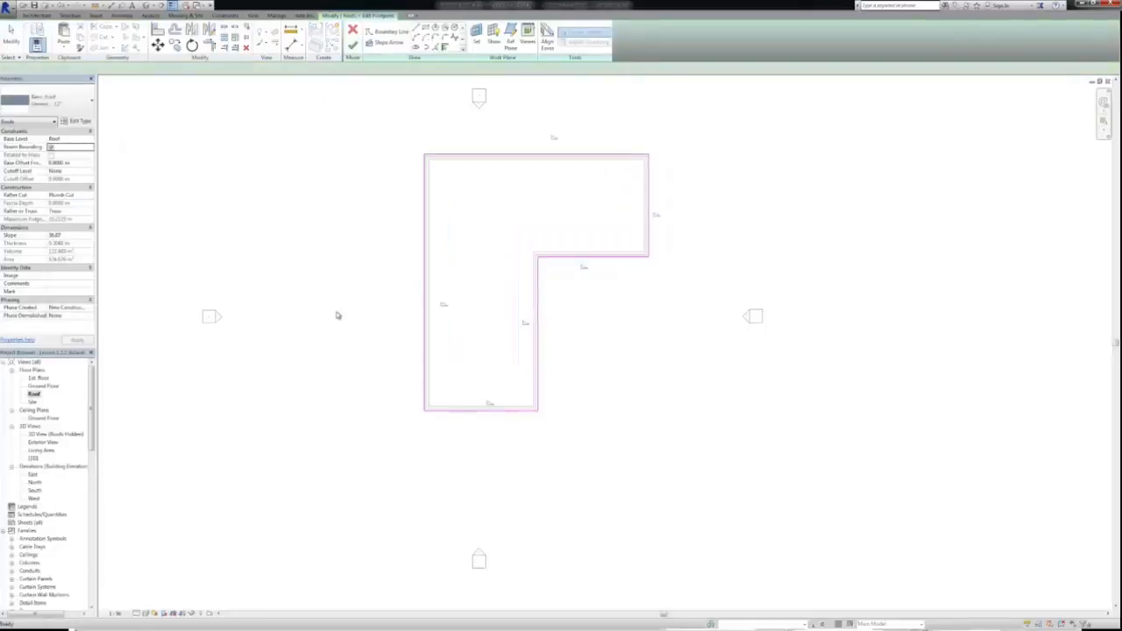
Set all roof boundary lines to a 0.4 m overhang and a slope of 25, and finish the footprint edit
click(425, 293)
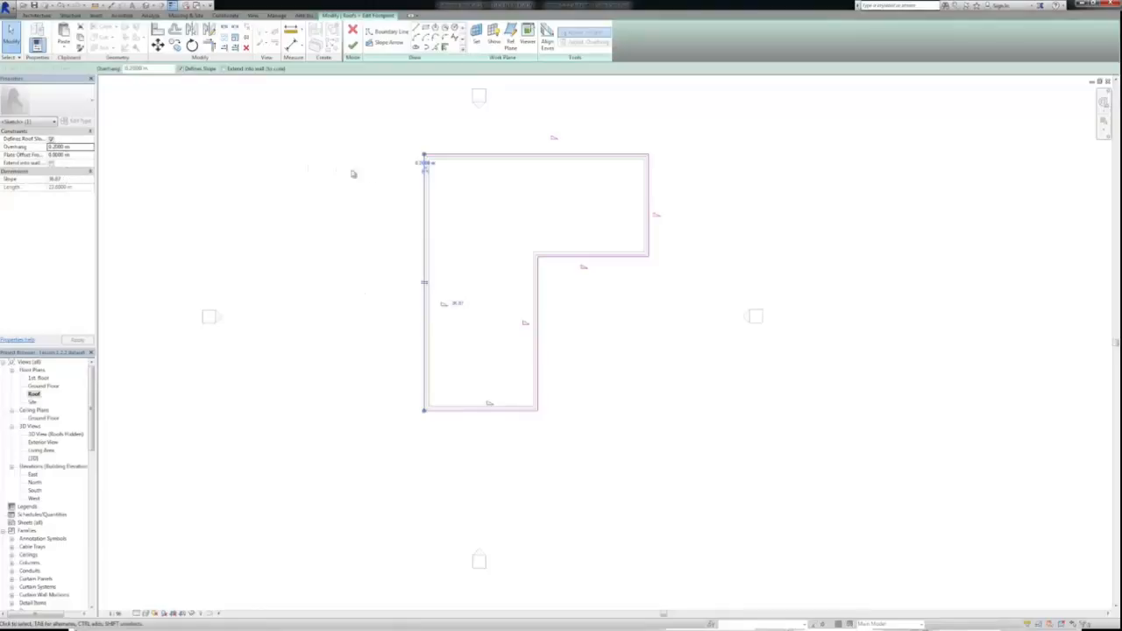
click(392, 195)
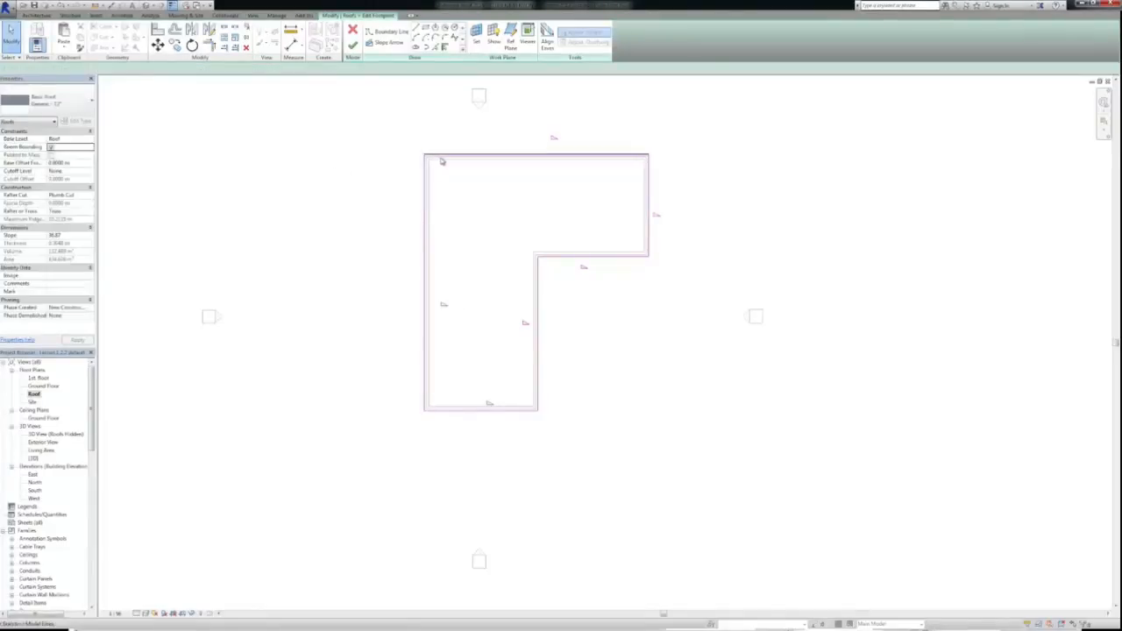
click(425, 180)
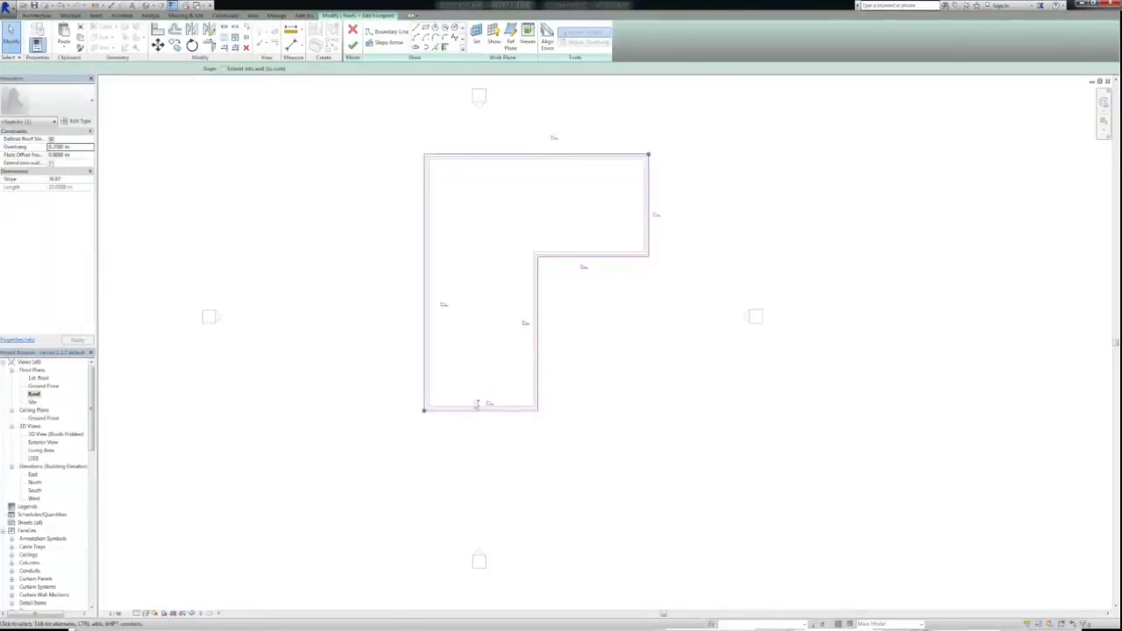
ctrl+click(536, 371)
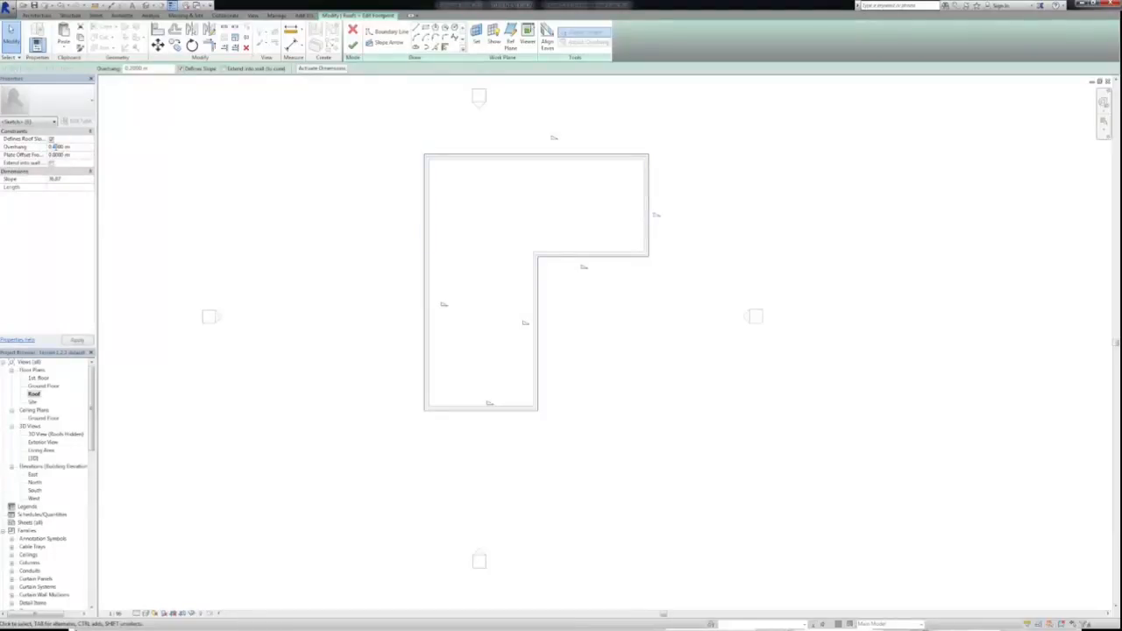
click(70, 178)
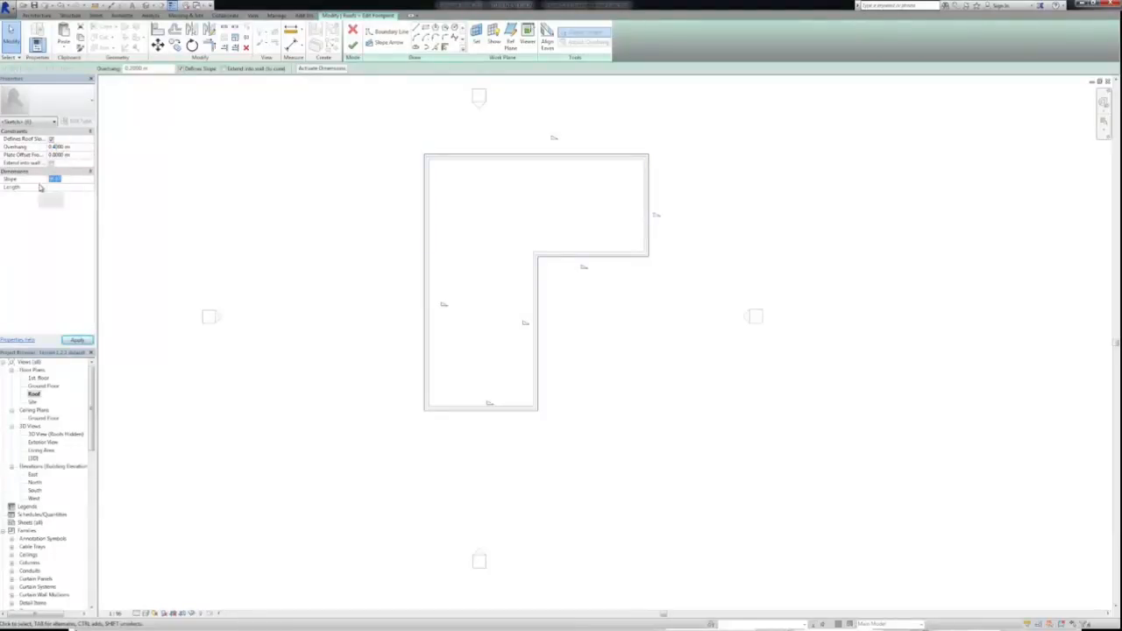
text(25)
click(76, 339)
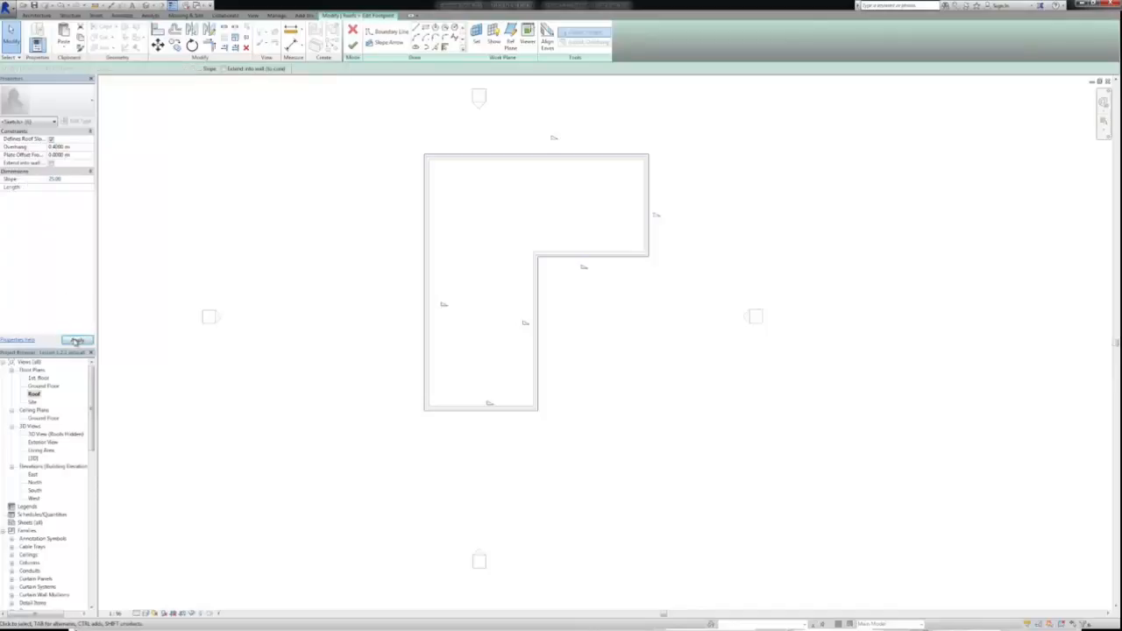
click(384, 262)
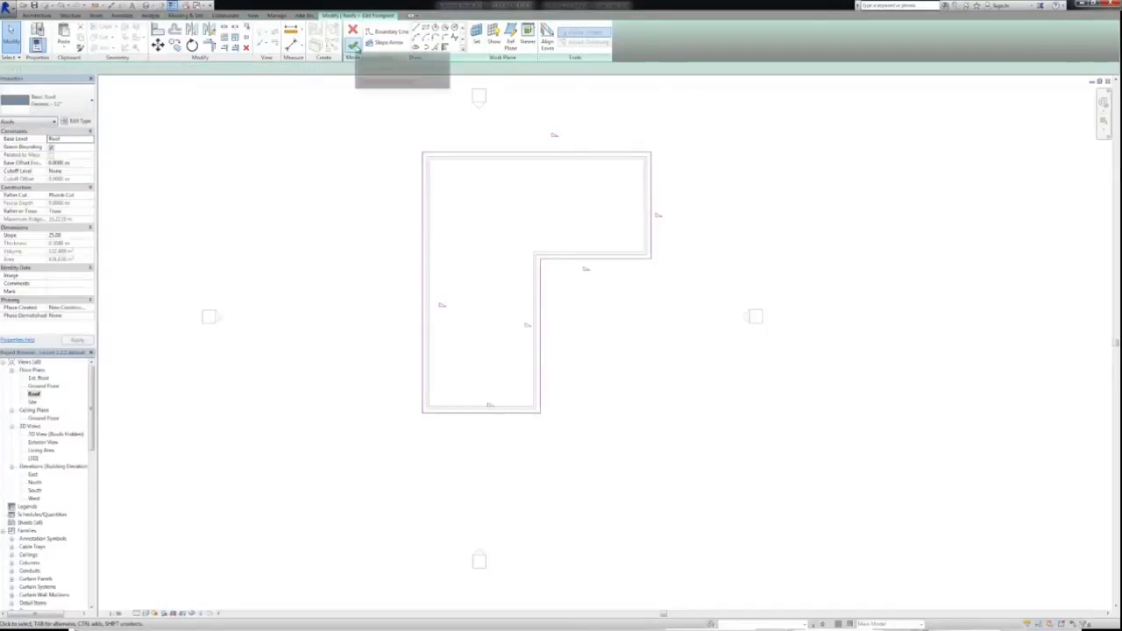
click(352, 44)
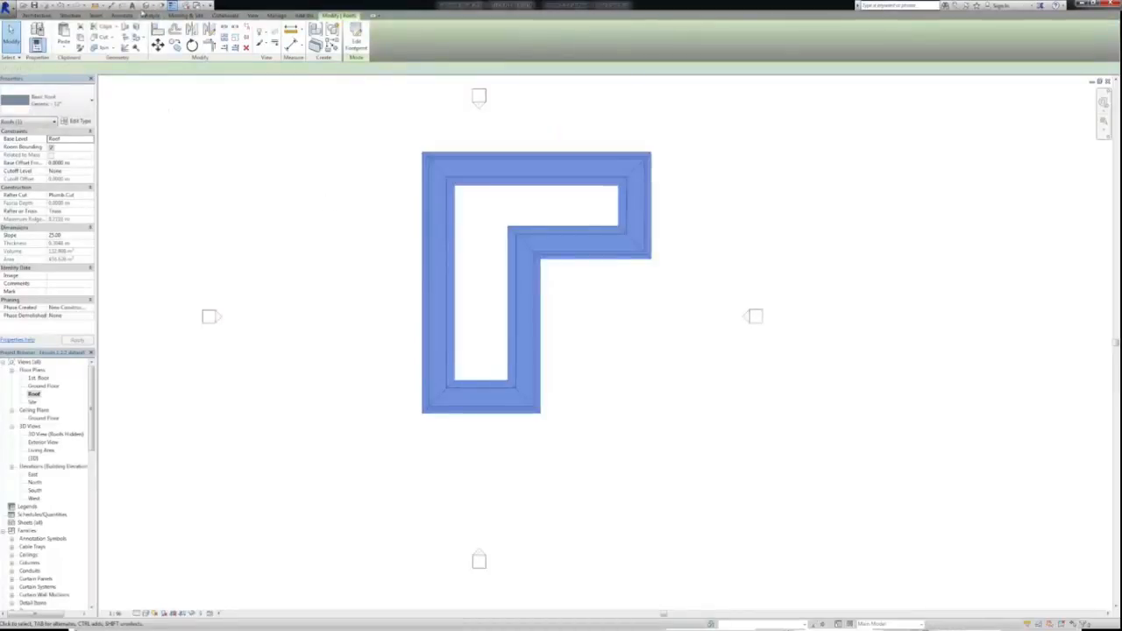
Display the model in the default 3D view and set the roof's slope to 12
click(142, 5)
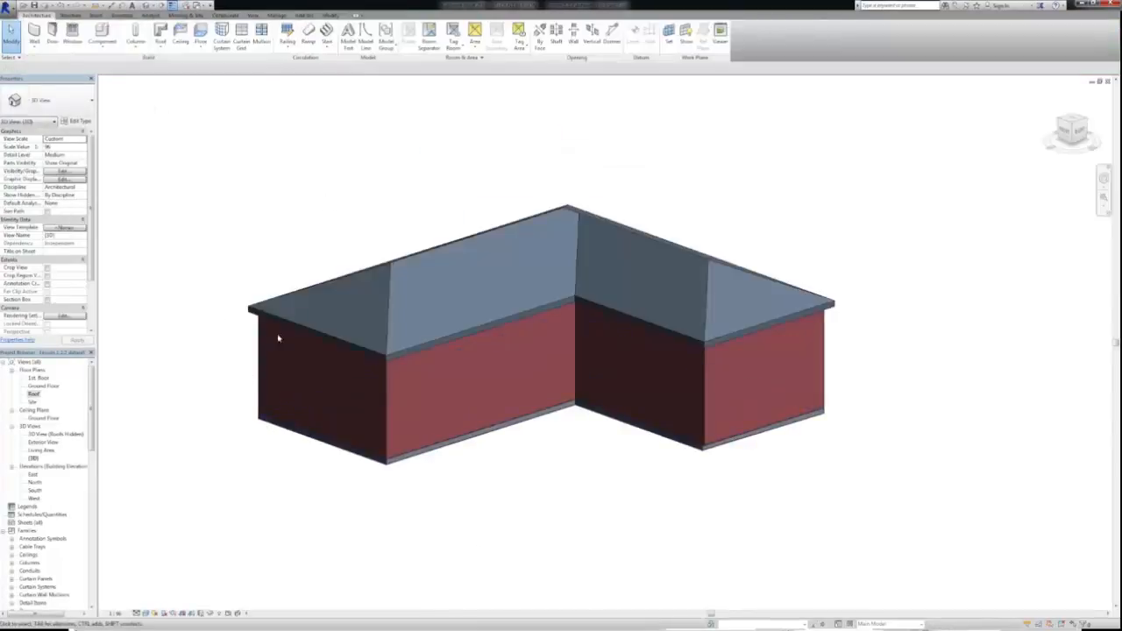
click(345, 279)
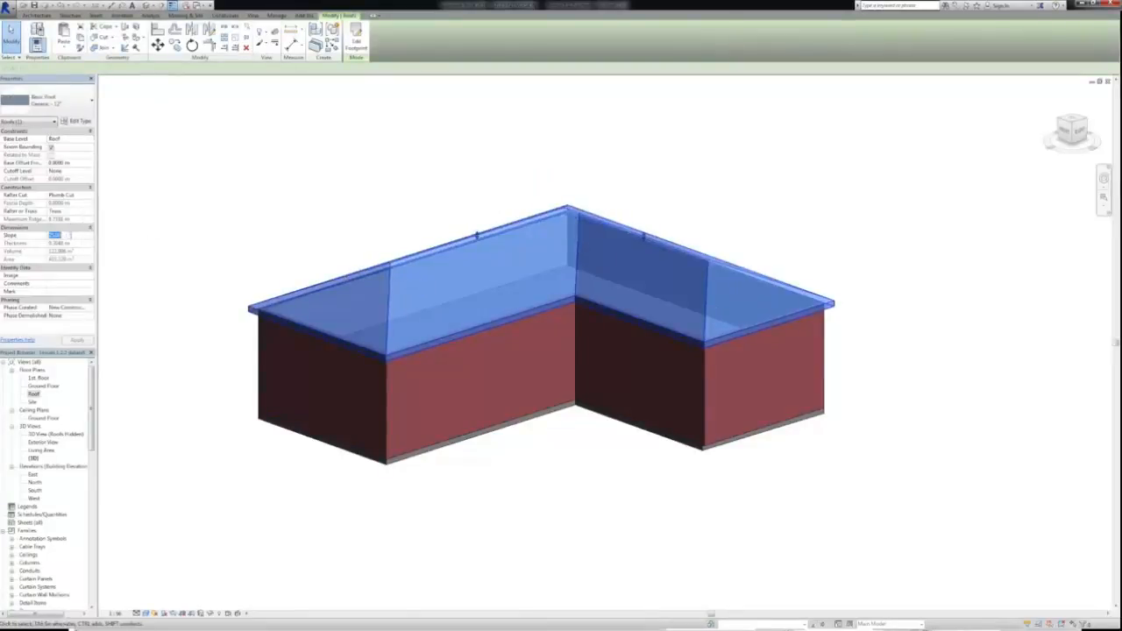
click(52, 235)
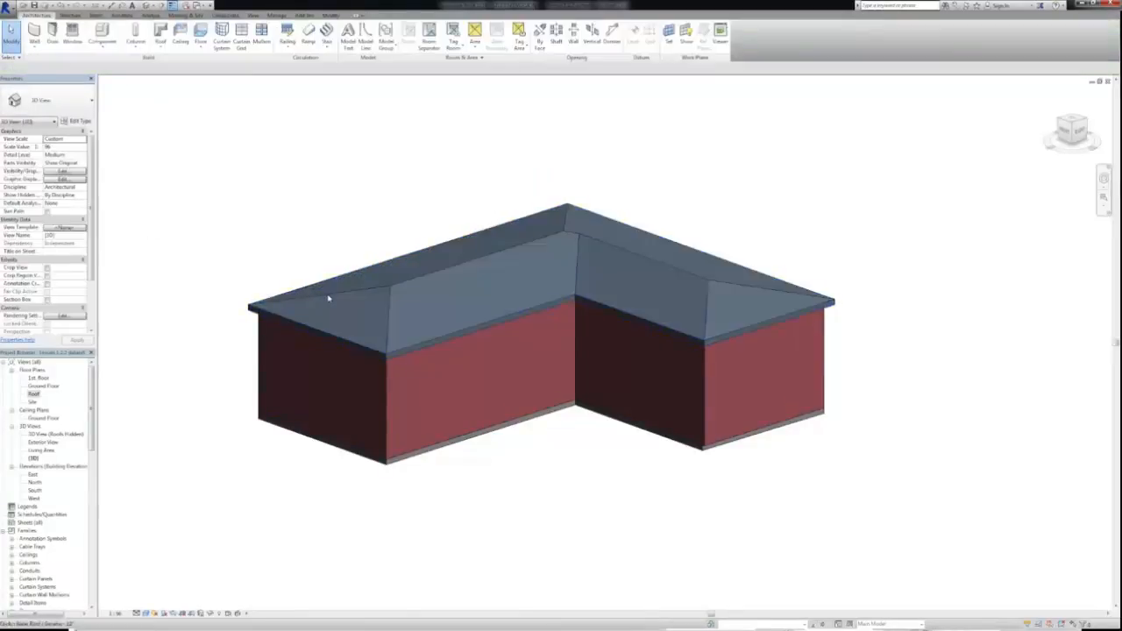
click(328, 294)
Try raising the roof with a larger base offset from its level, and reset the offset to 0 m
click(312, 296)
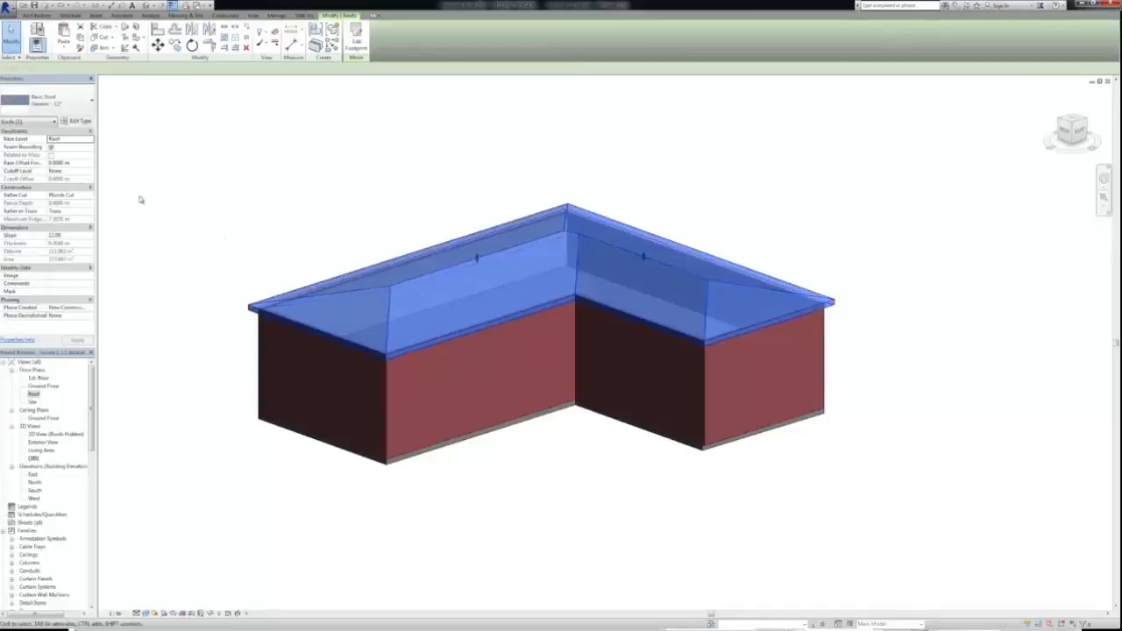
click(55, 164)
double_click(63, 161)
click(77, 340)
drag(65, 164, 54, 164)
key(BackSpace)
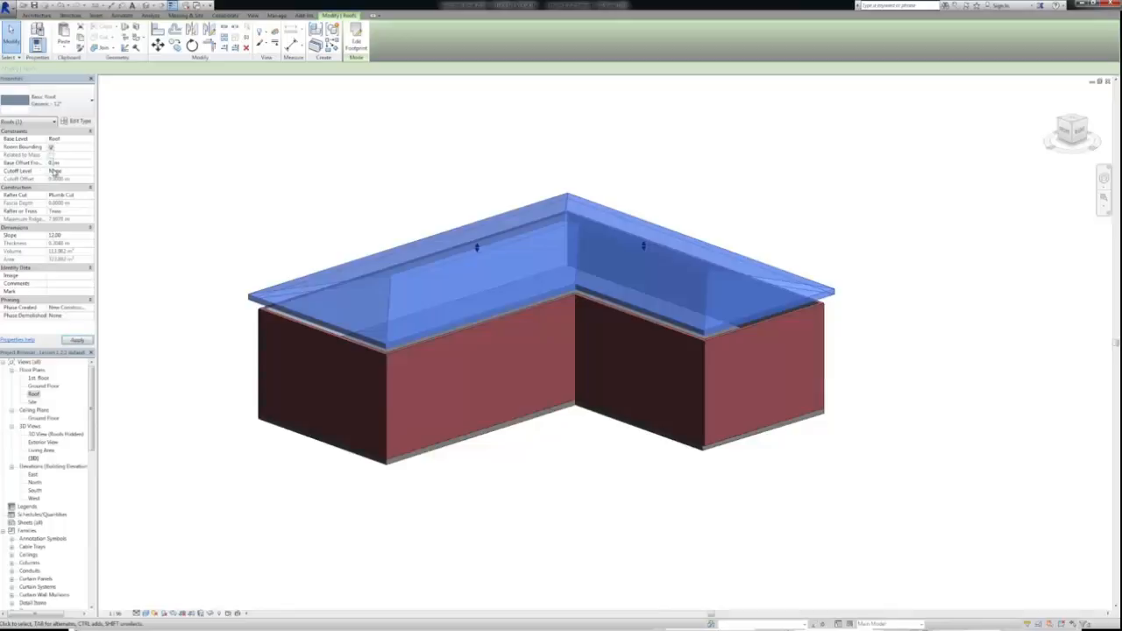
click(74, 340)
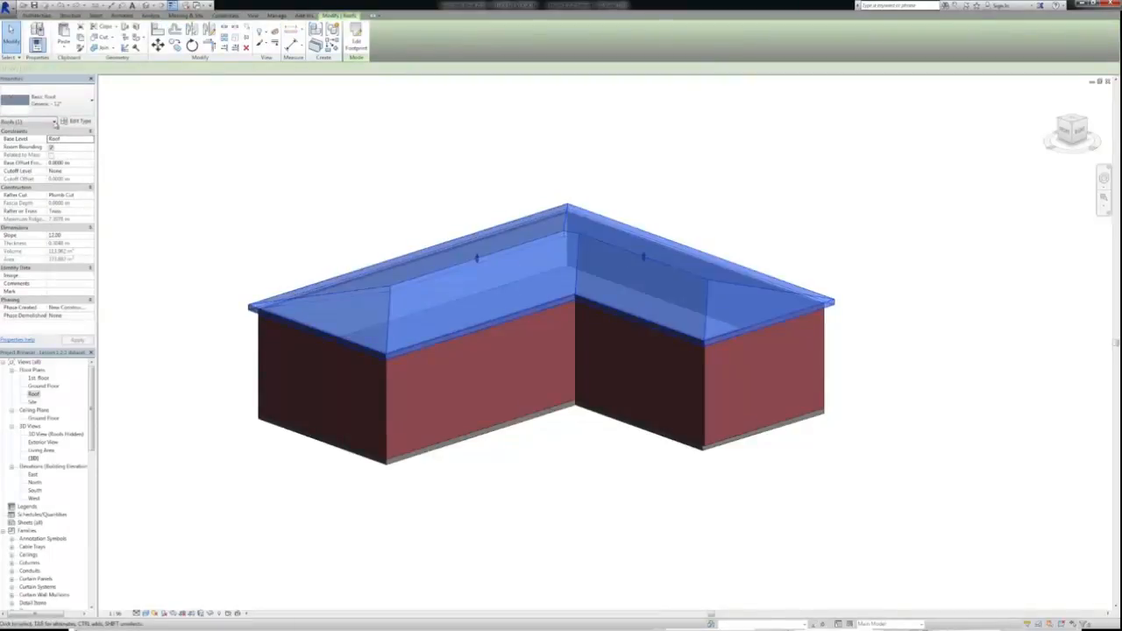
Change the roof type to Steel Truss - Insulation on Metal Deck - EPDM
click(56, 105)
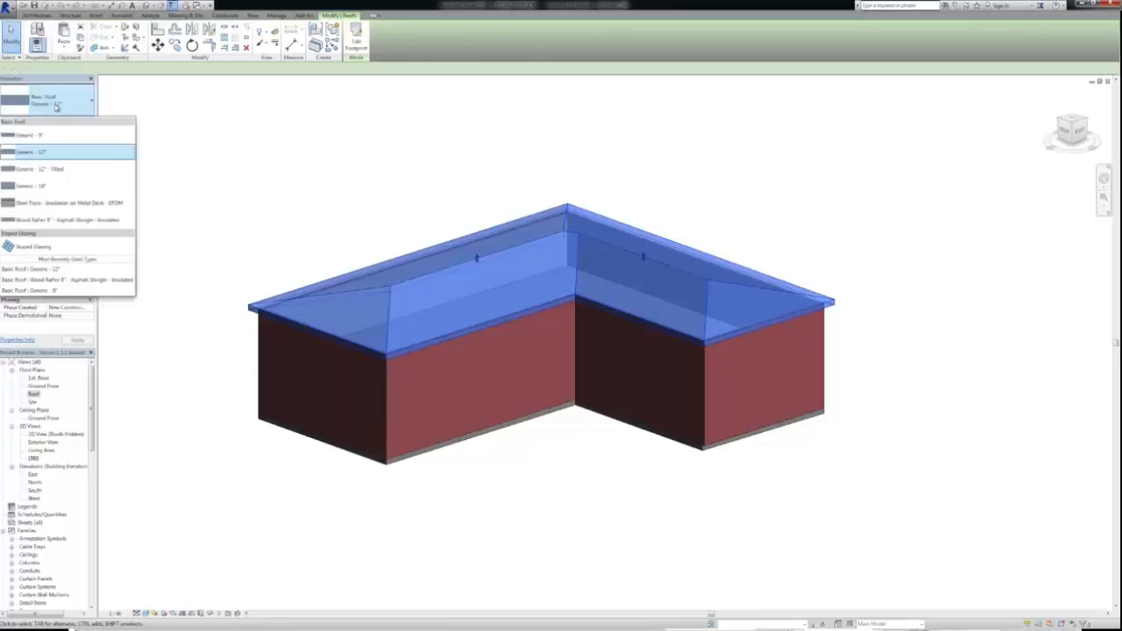
click(61, 206)
key(Escape)
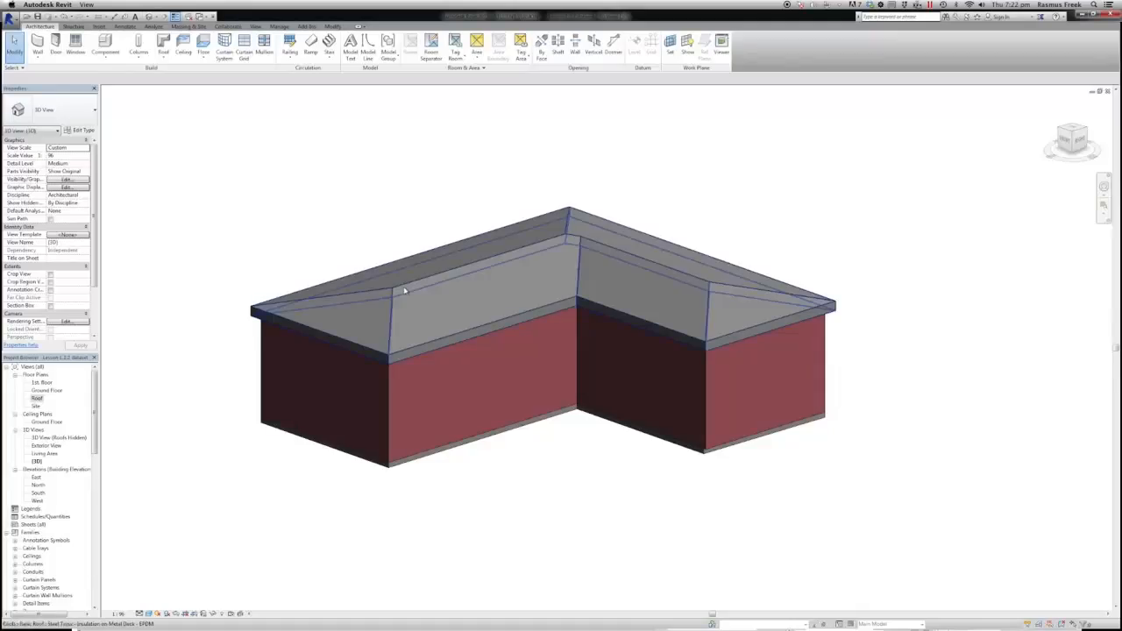
Edit the roof footprint in the Roof floor plan, turn off Defines Slope for all boundary lines, and finish the sketch
click(406, 290)
click(358, 54)
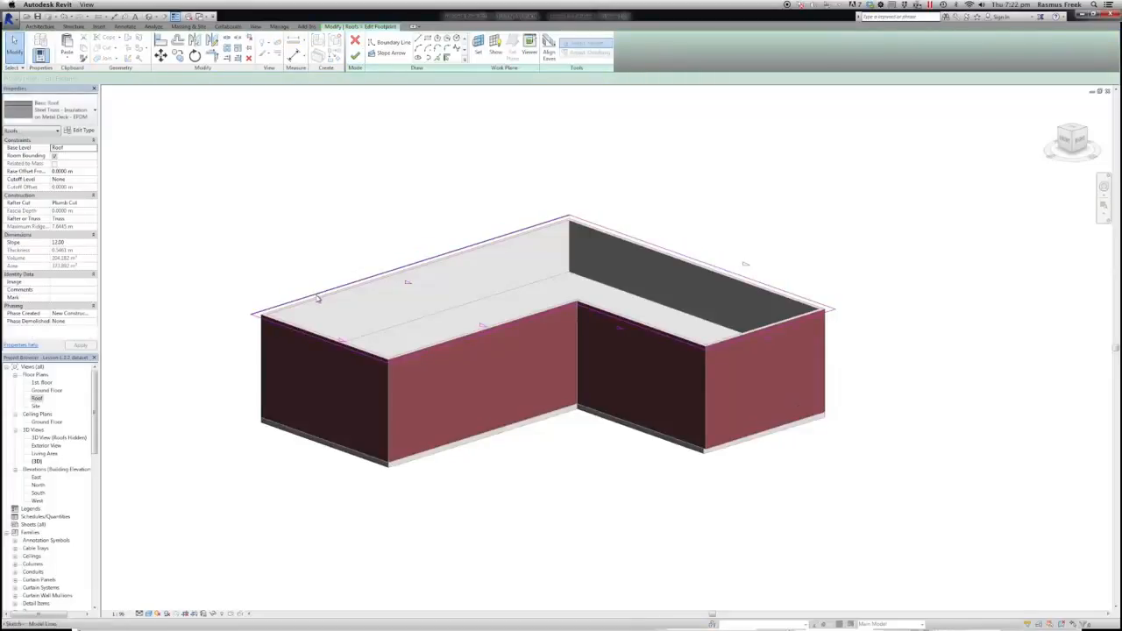
double_click(37, 399)
click(537, 394)
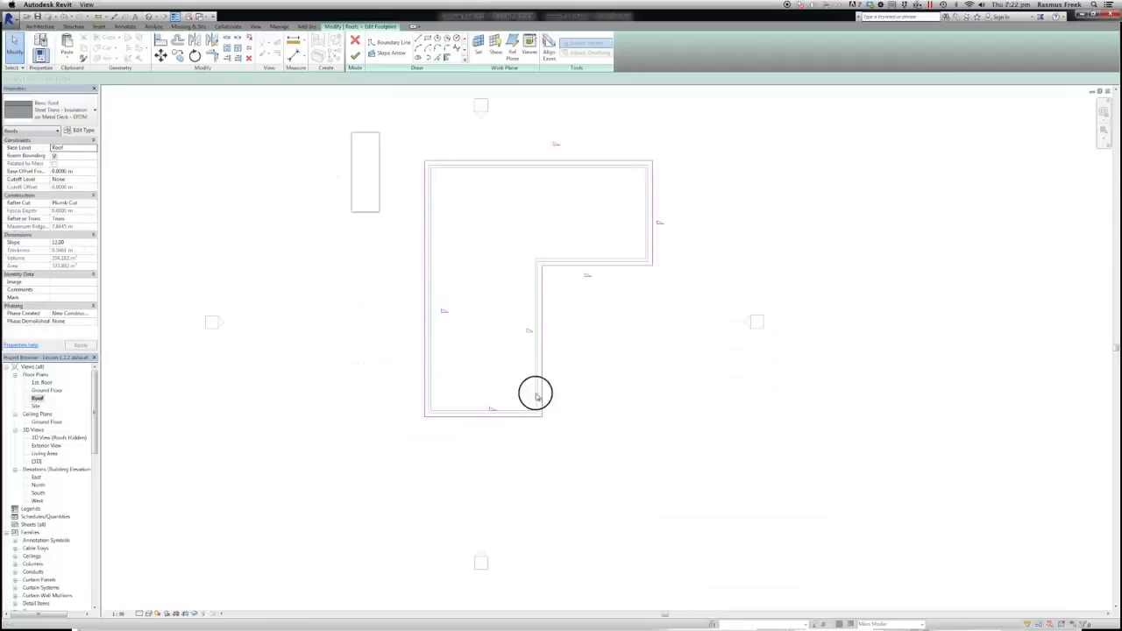
drag(537, 394, 734, 494)
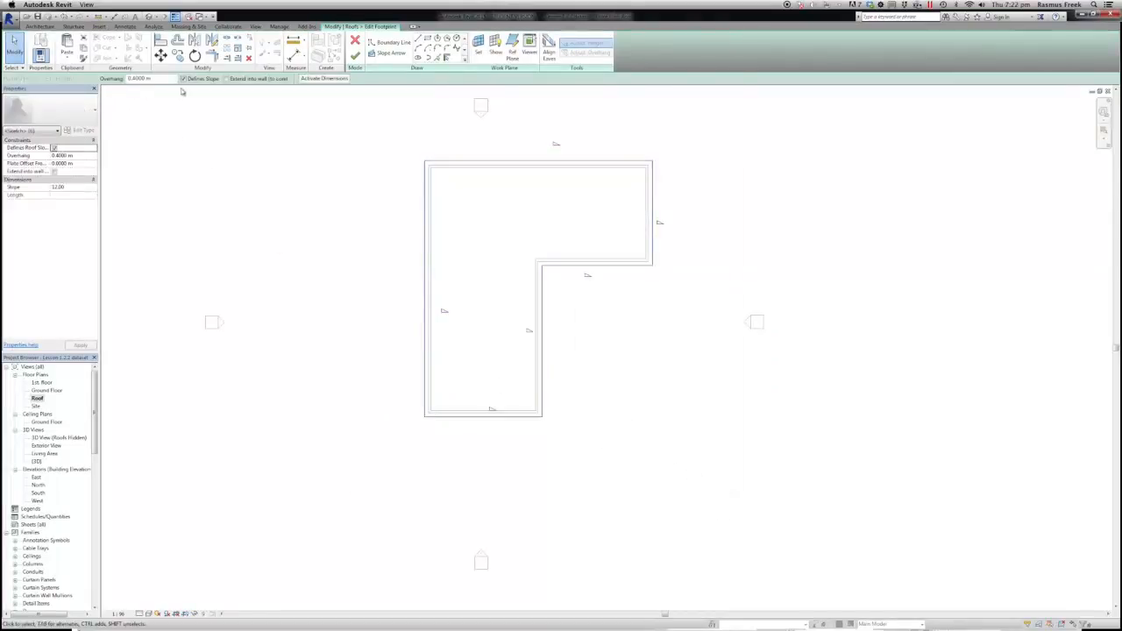
click(184, 78)
click(356, 54)
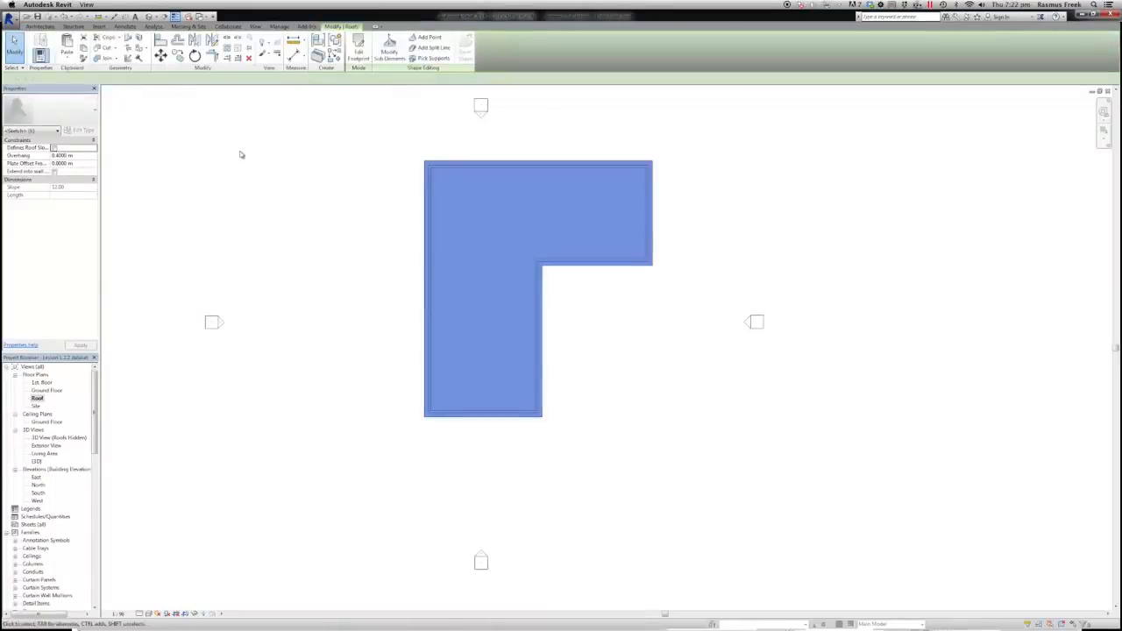
Cut an opening in the roof's long wing by adding a small rectangular boundary to its footprint in the Roof plan
click(150, 17)
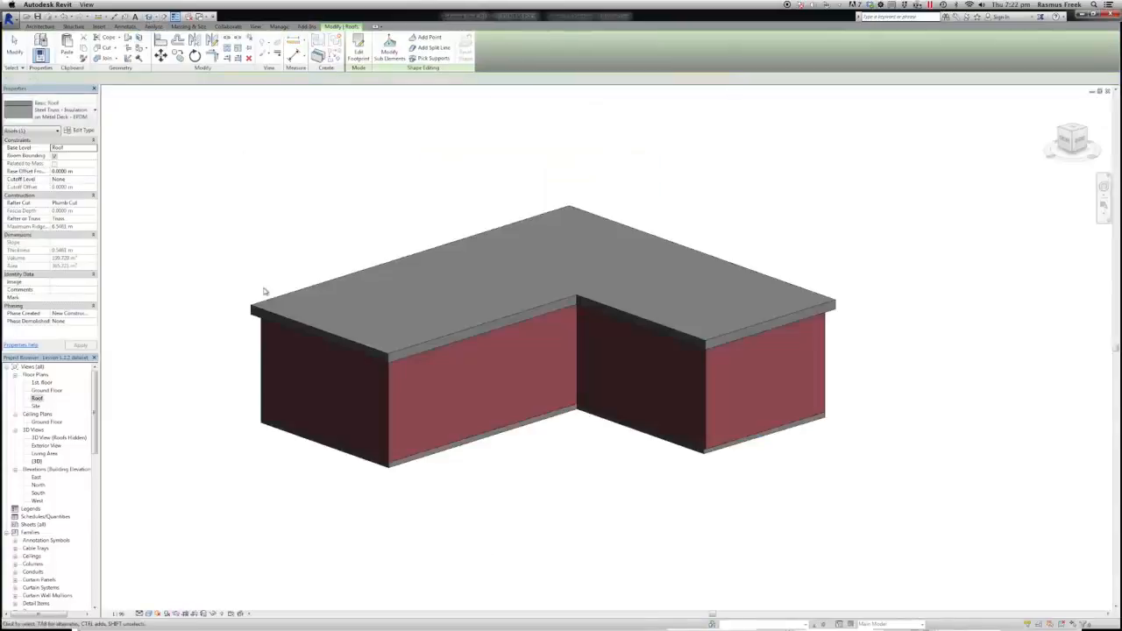
click(298, 327)
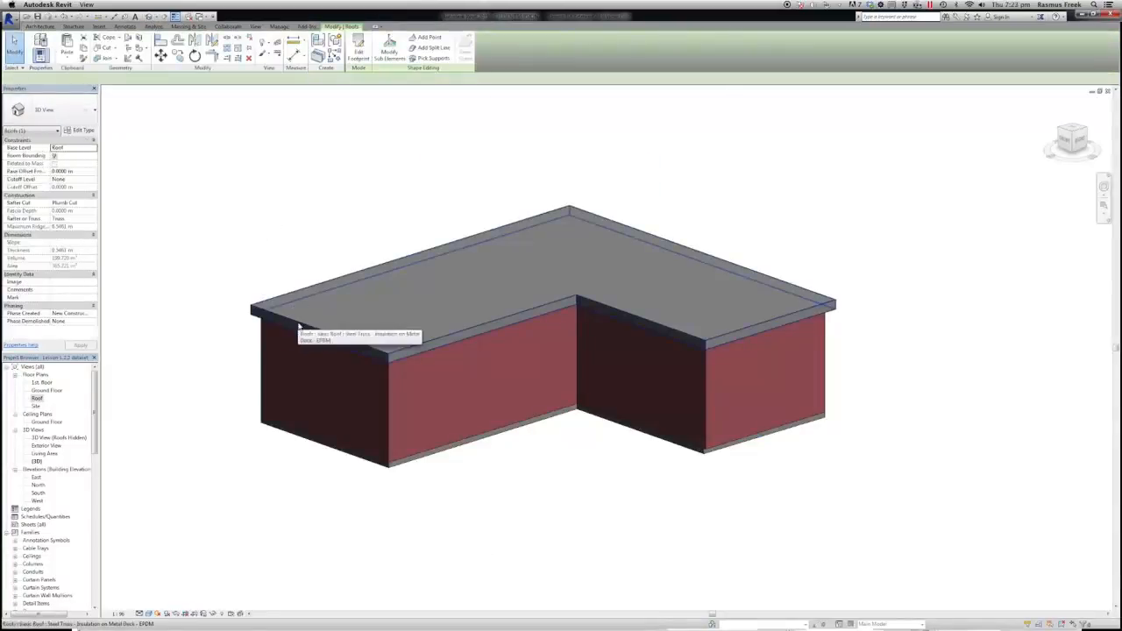
click(361, 49)
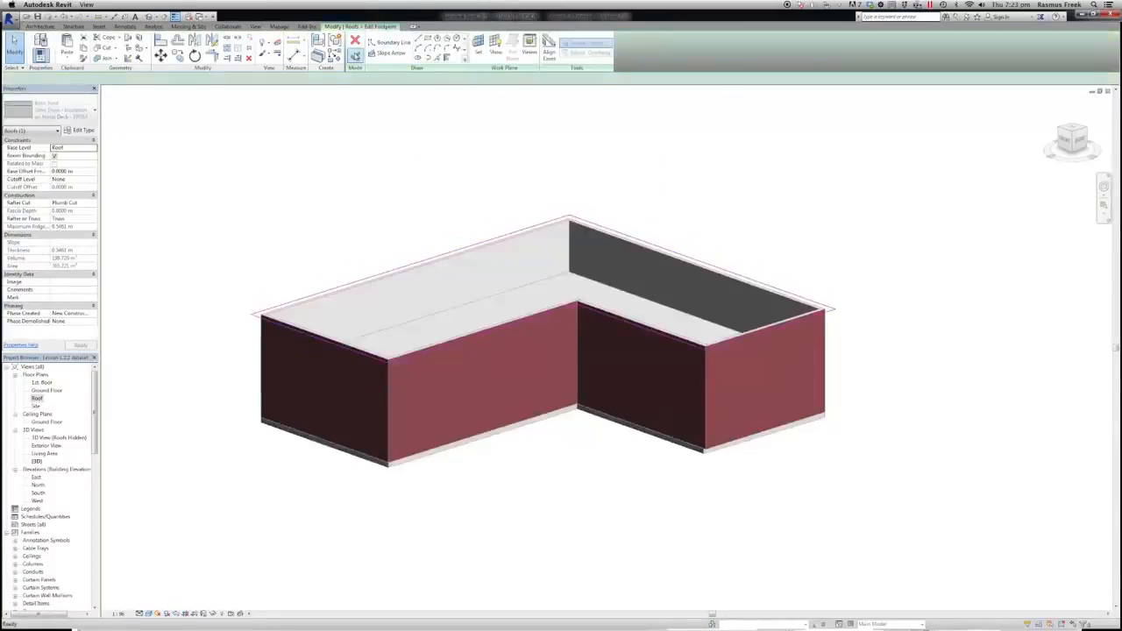
double_click(37, 399)
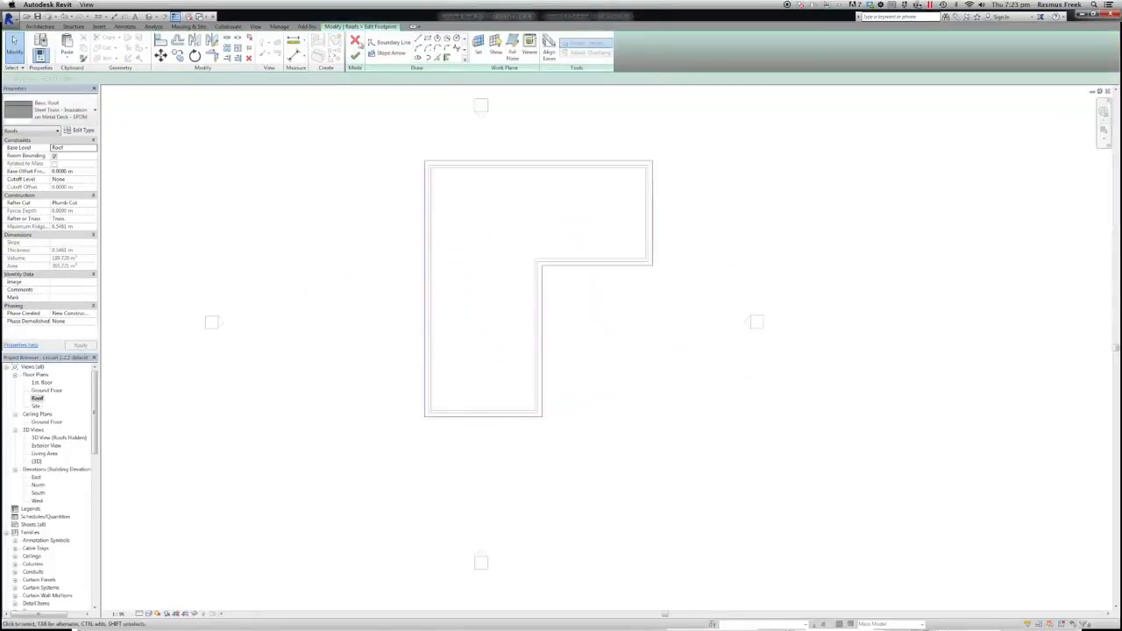
click(430, 40)
click(447, 350)
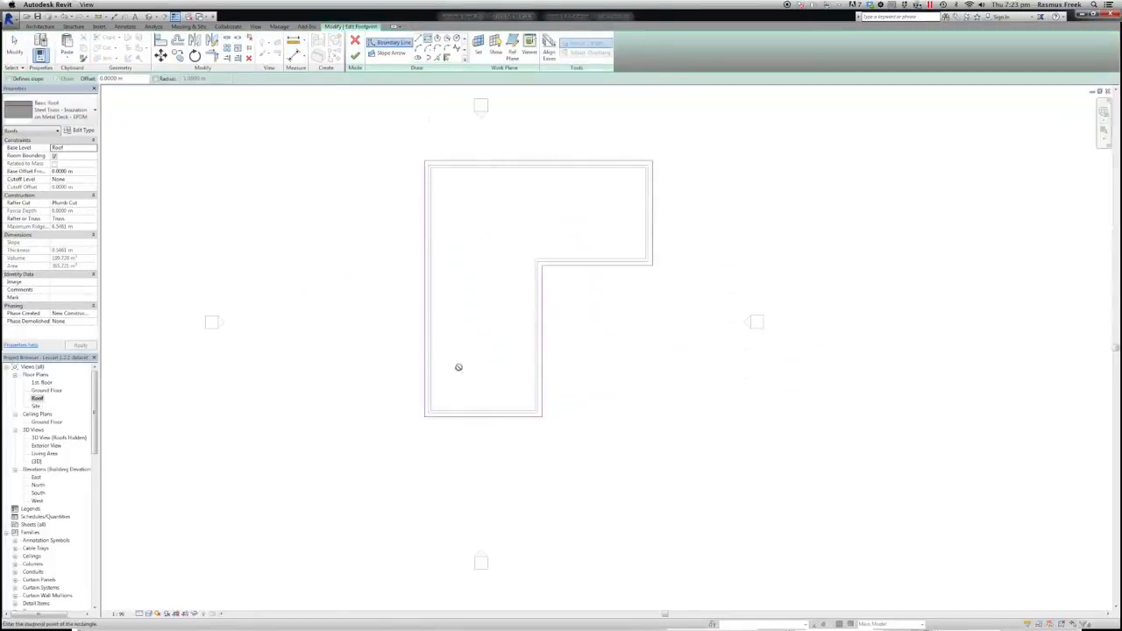
click(476, 377)
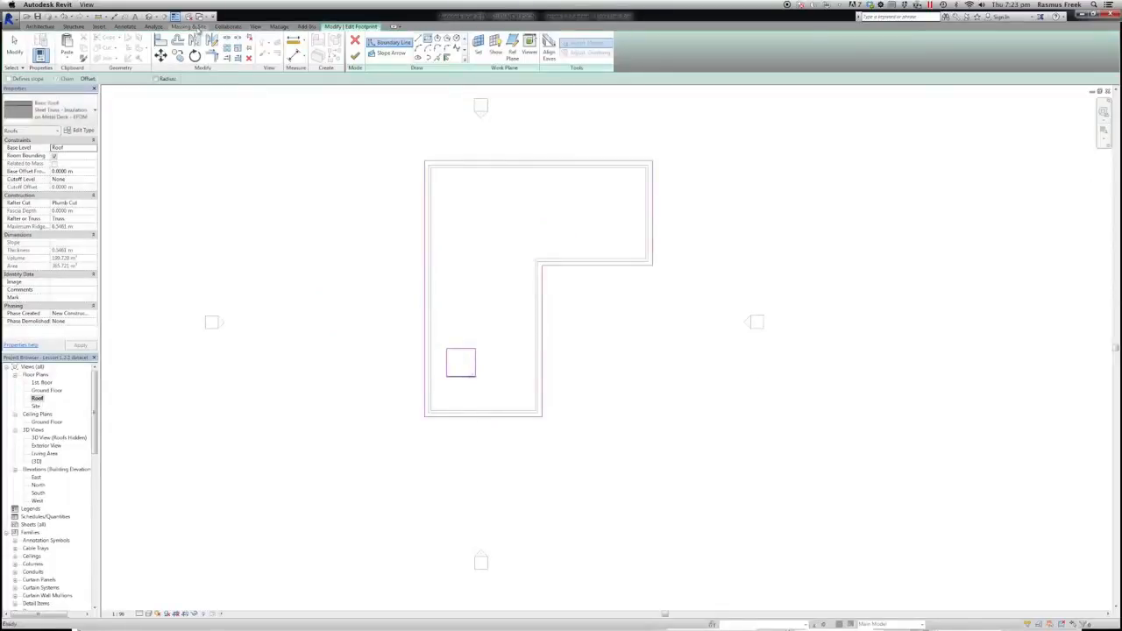
click(355, 54)
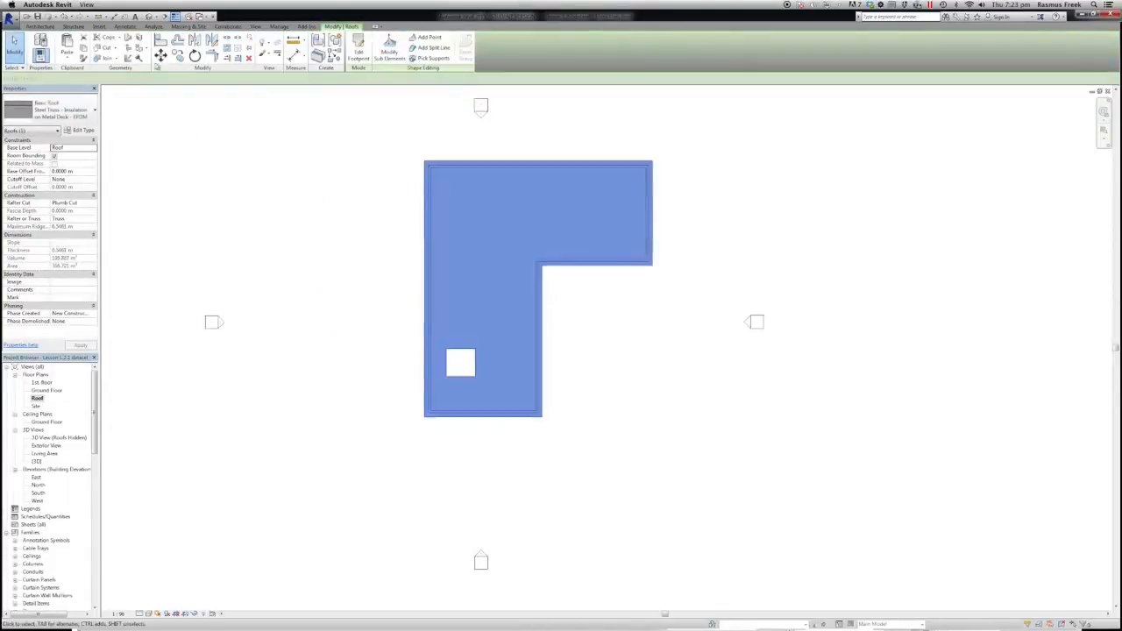
Cut a triangular vertical opening through the flat roof in the 3D view, beside the rectangular opening
click(150, 18)
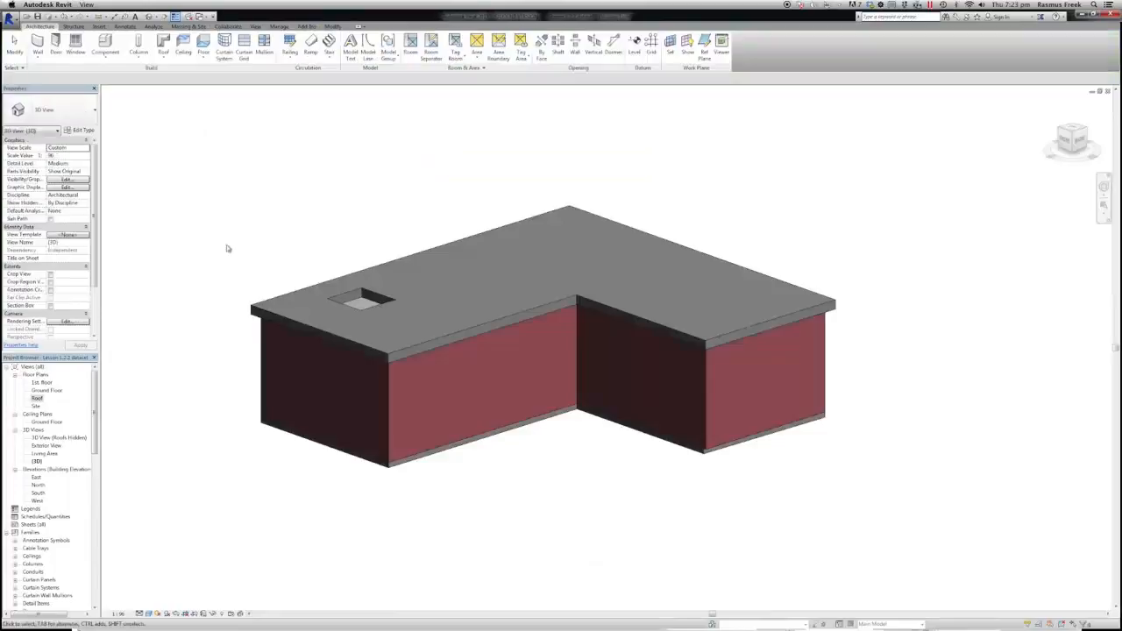
shift+middle_drag(274, 235, 306, 291)
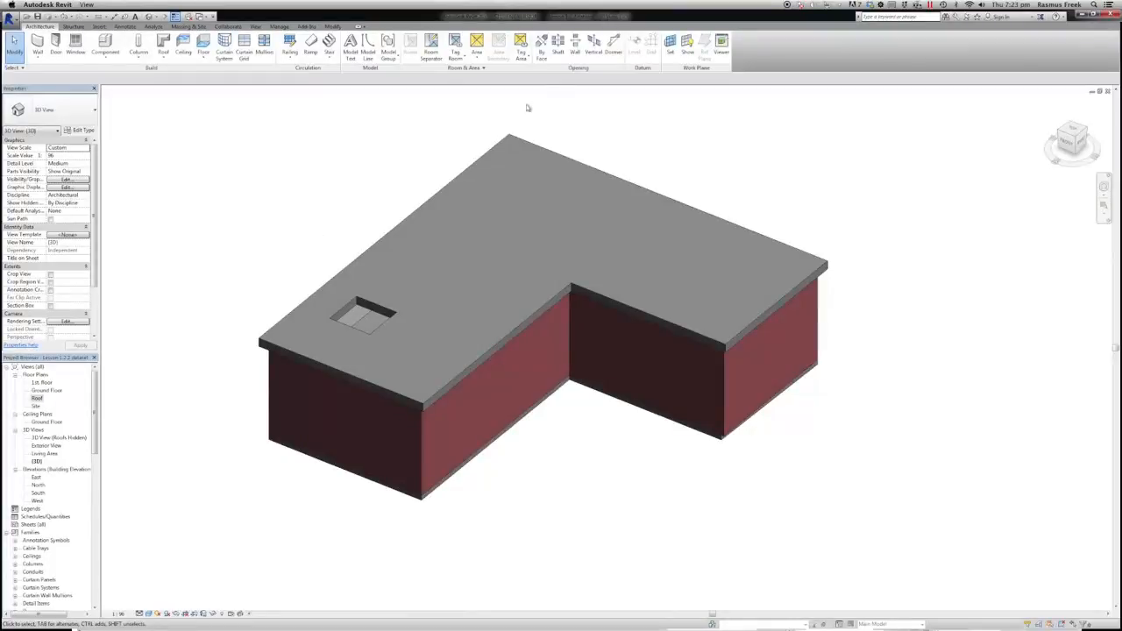
click(593, 45)
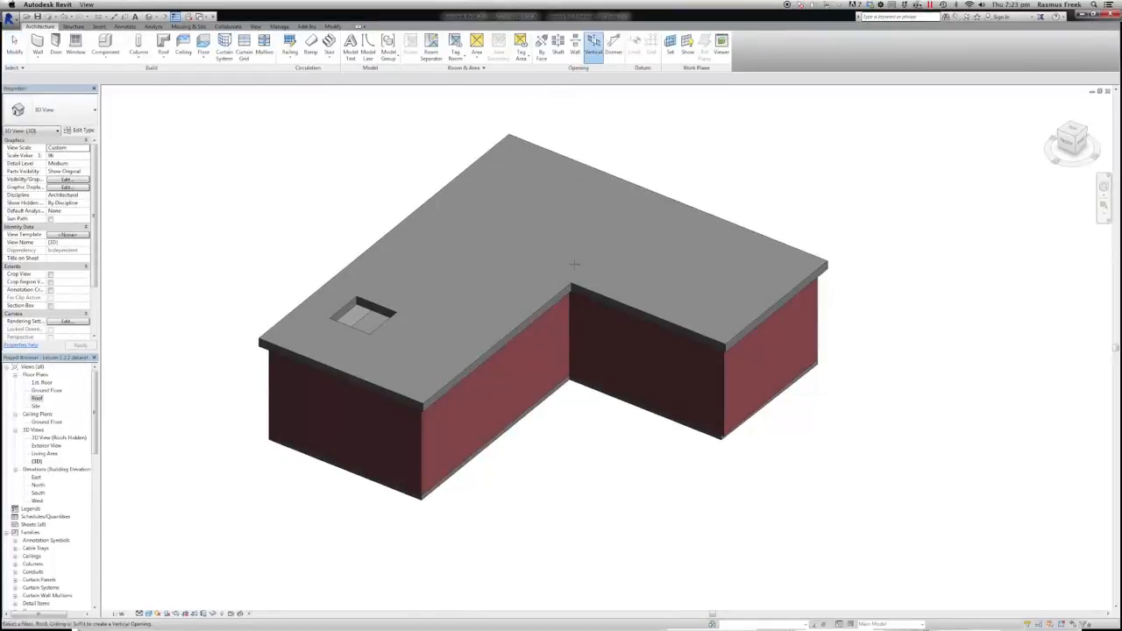
click(551, 293)
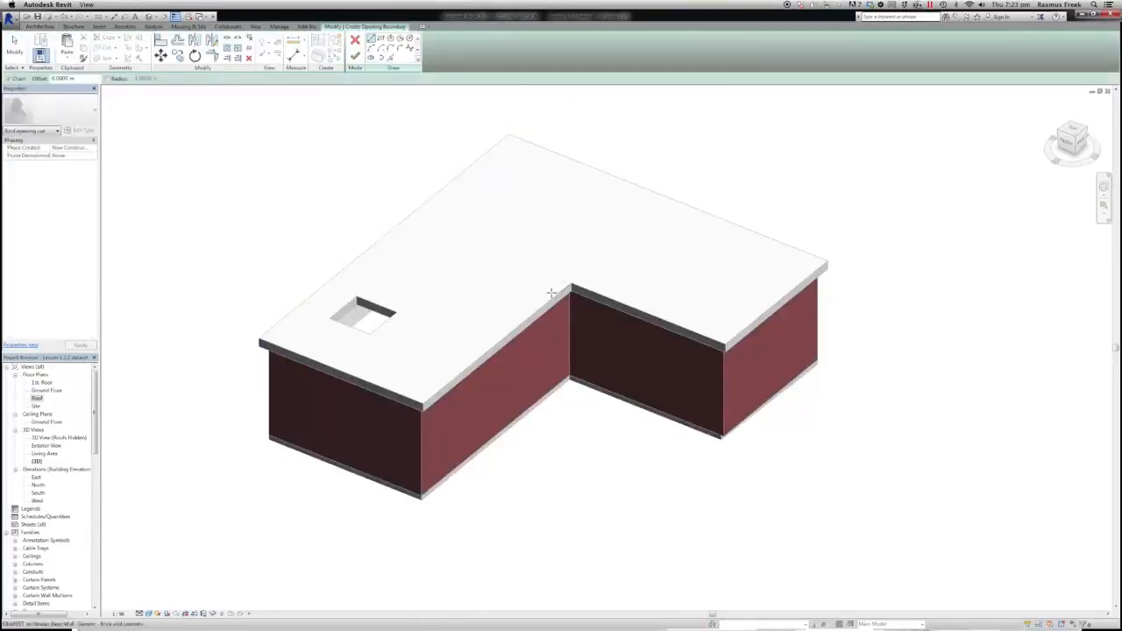
key(Escape)
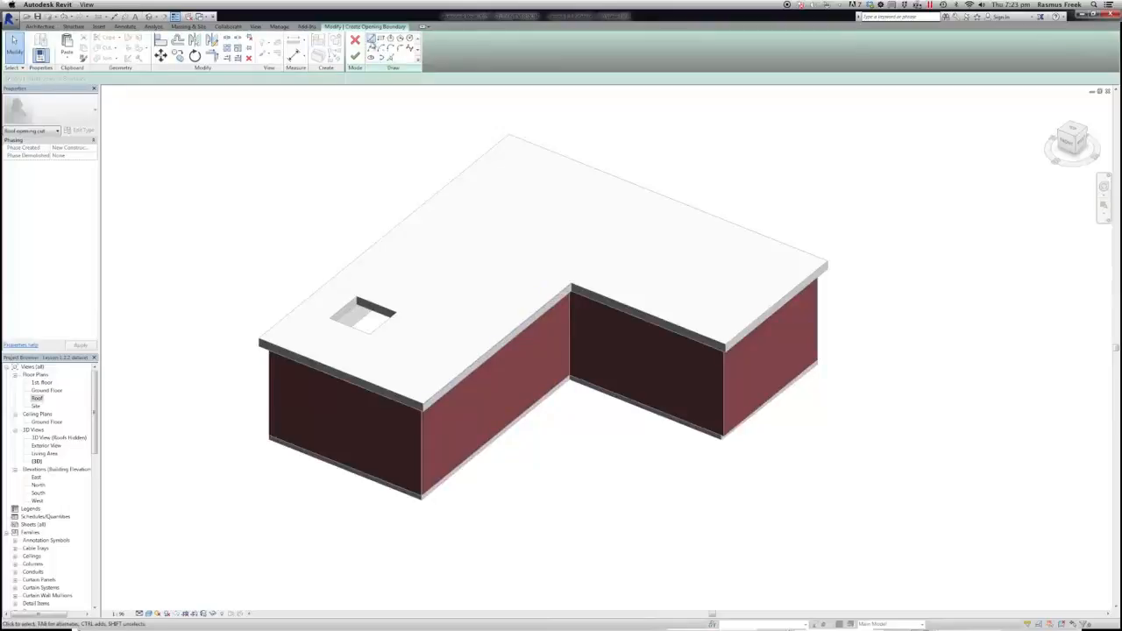
click(451, 237)
click(426, 255)
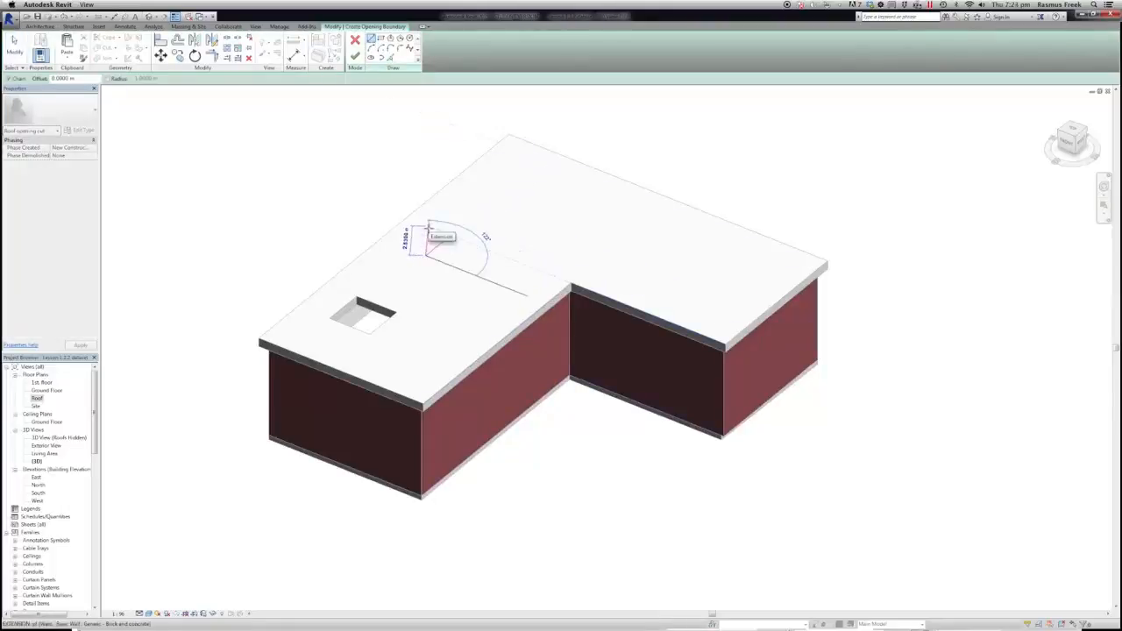
click(429, 226)
click(452, 237)
key(Escape)
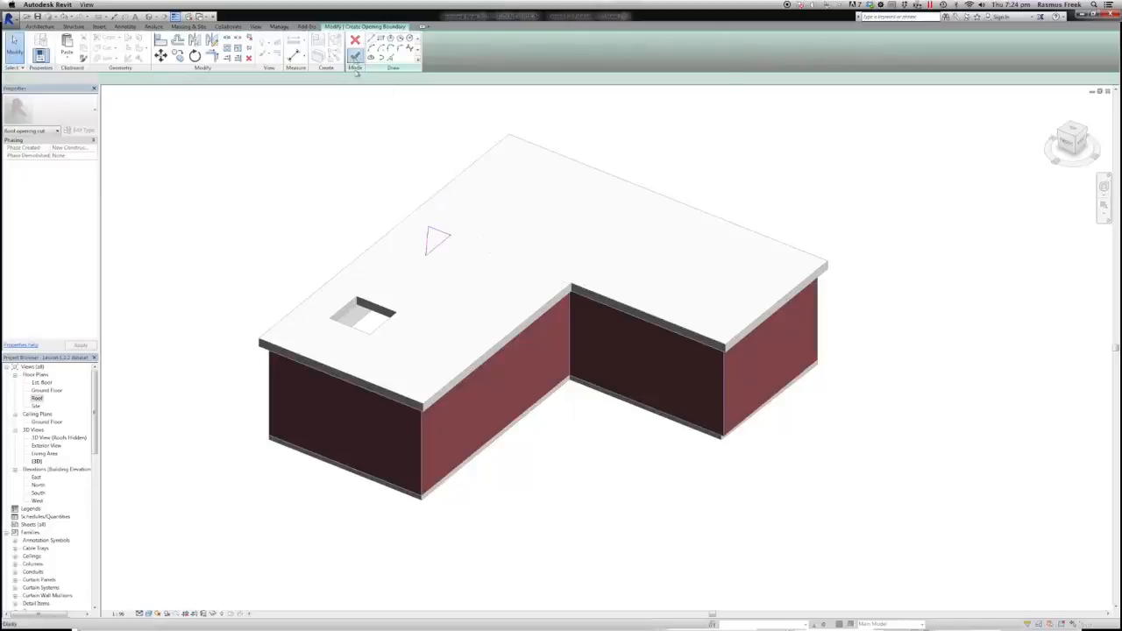
click(355, 69)
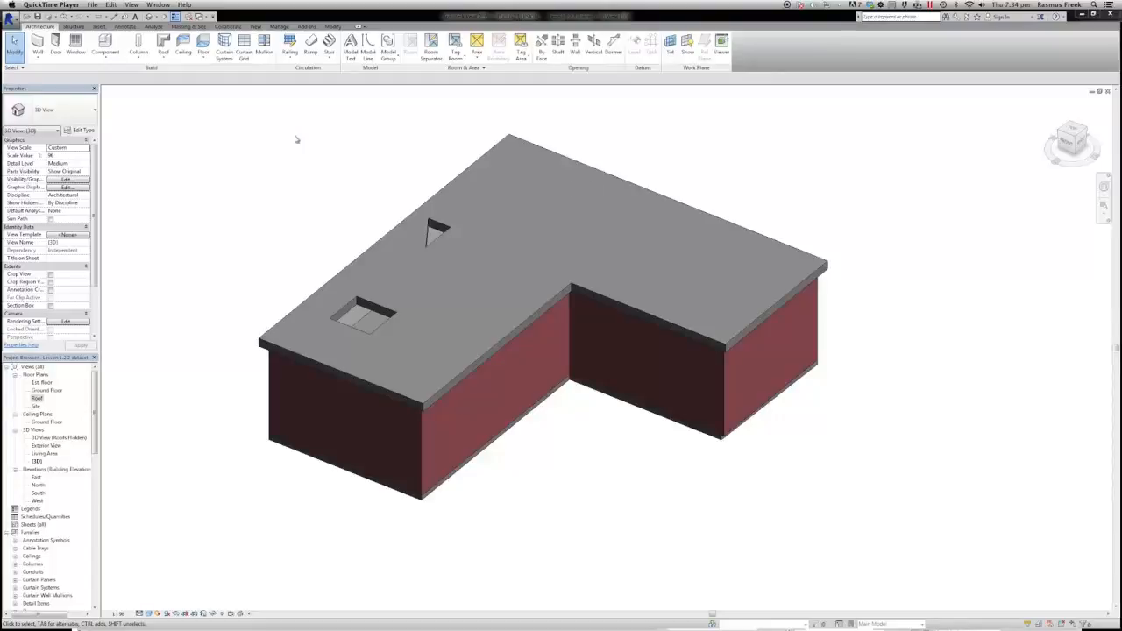
Place two M_Skylight windows of type 1180 x 1170mm in the flat roof over the short wing
click(75, 45)
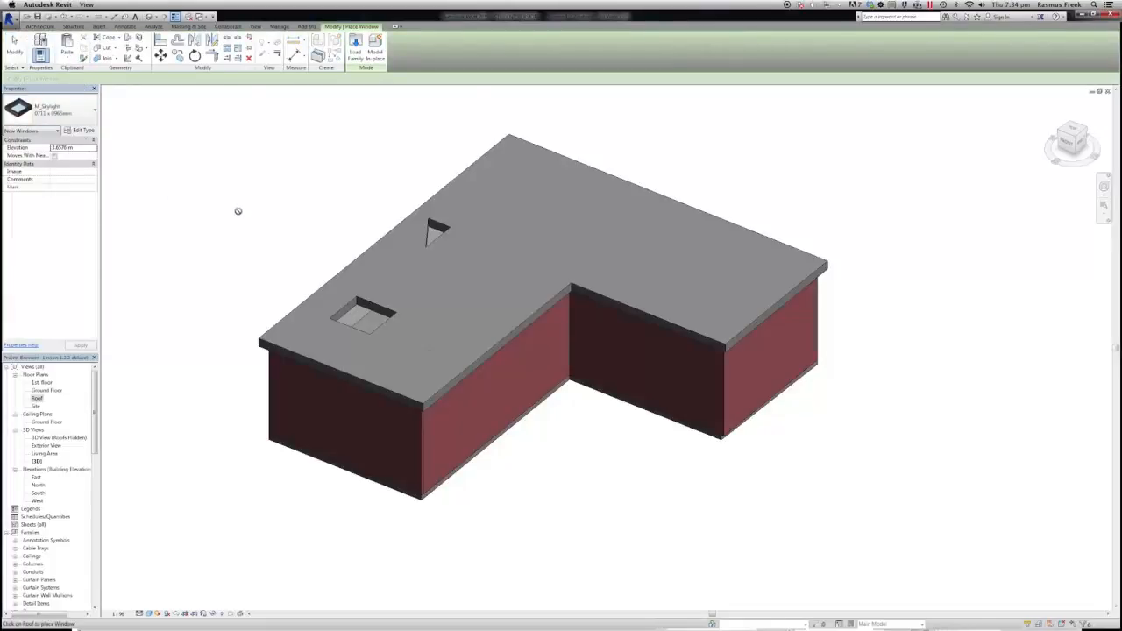
click(53, 109)
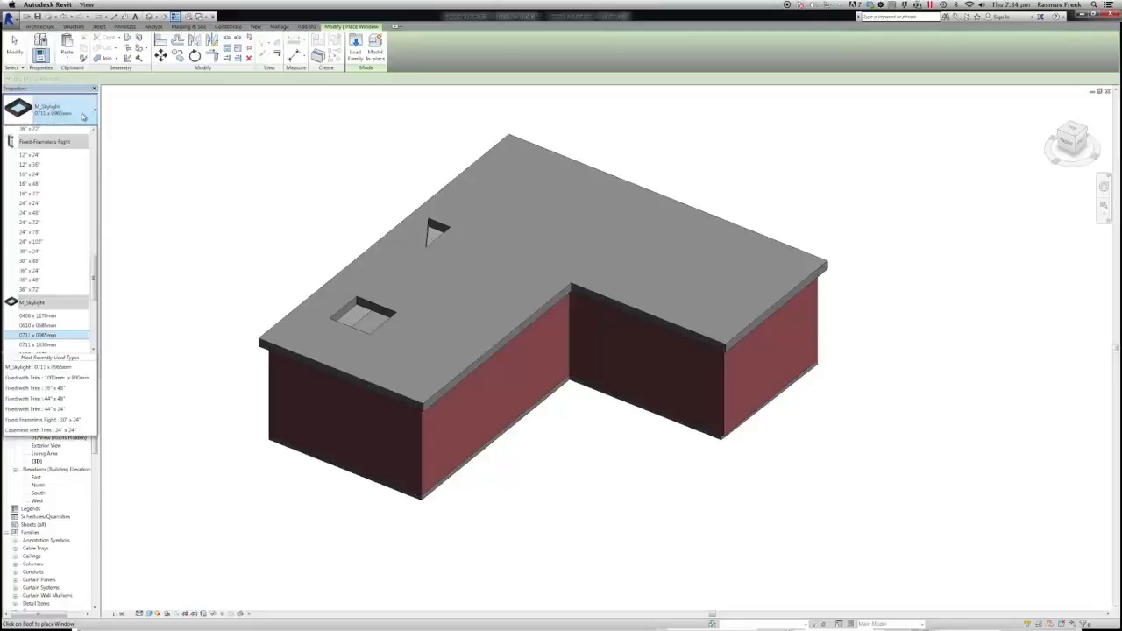
drag(96, 274, 95, 295)
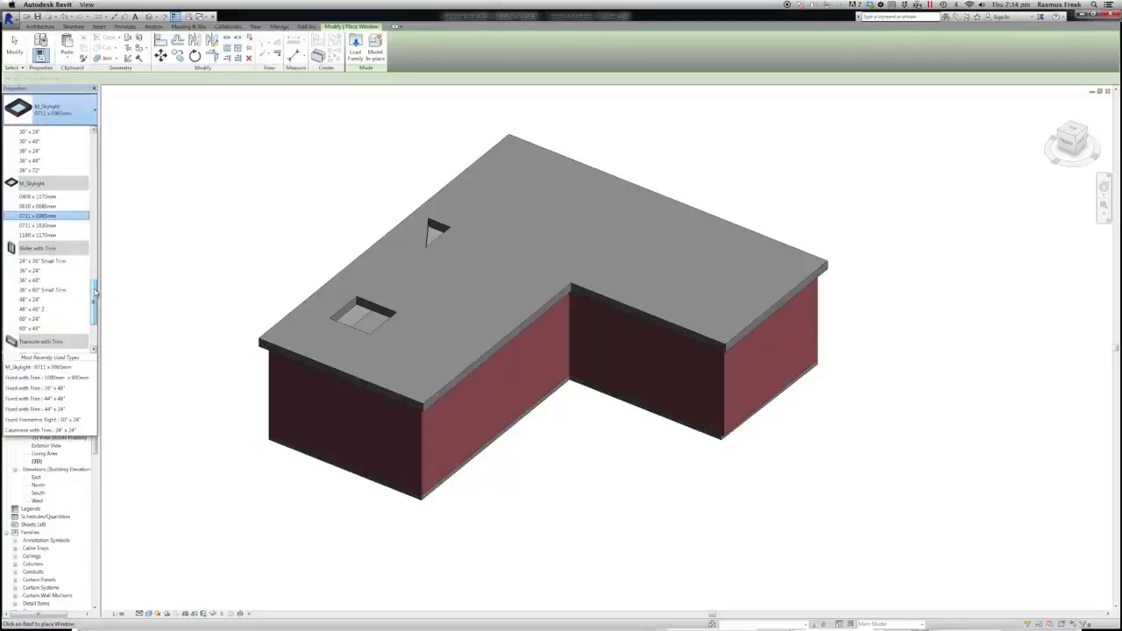
click(52, 235)
key(Escape)
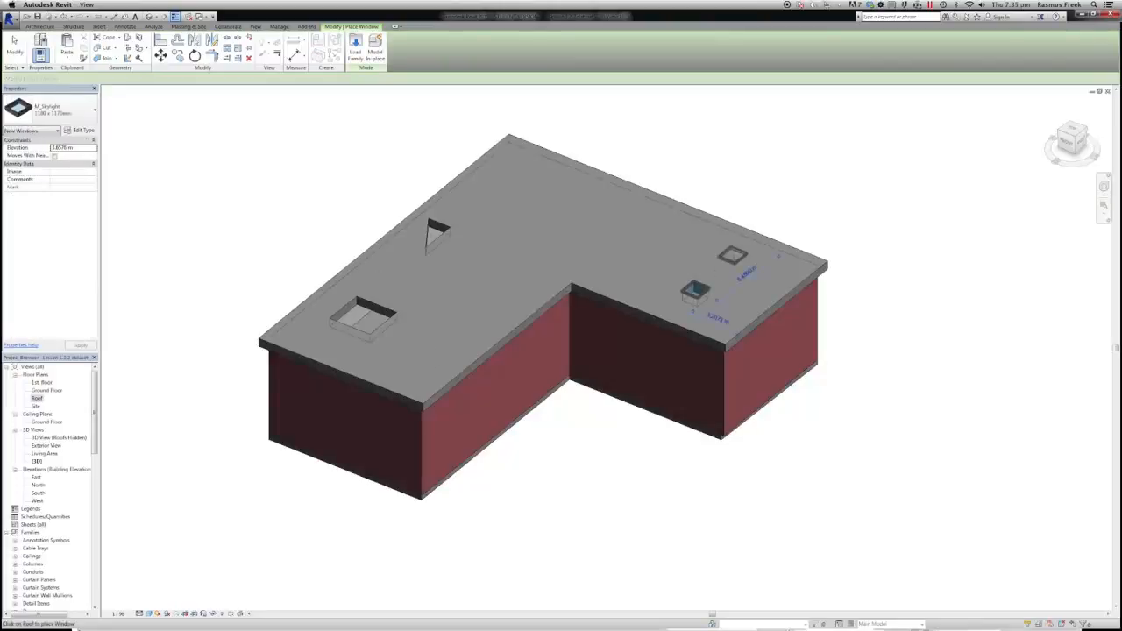
click(732, 260)
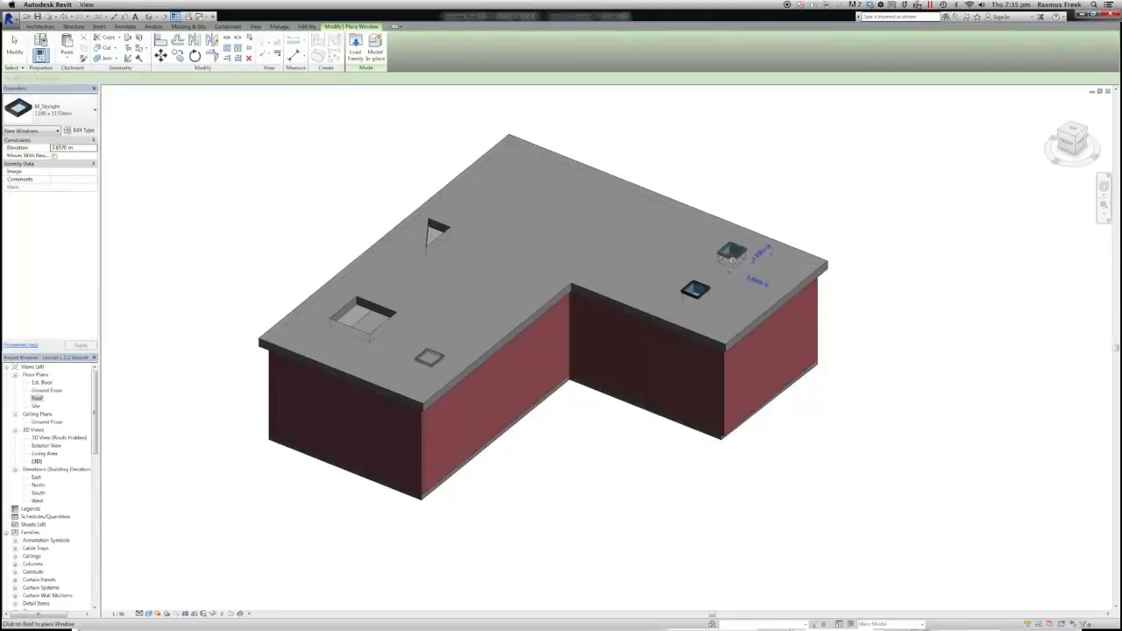
key(Escape)
key(Escape)
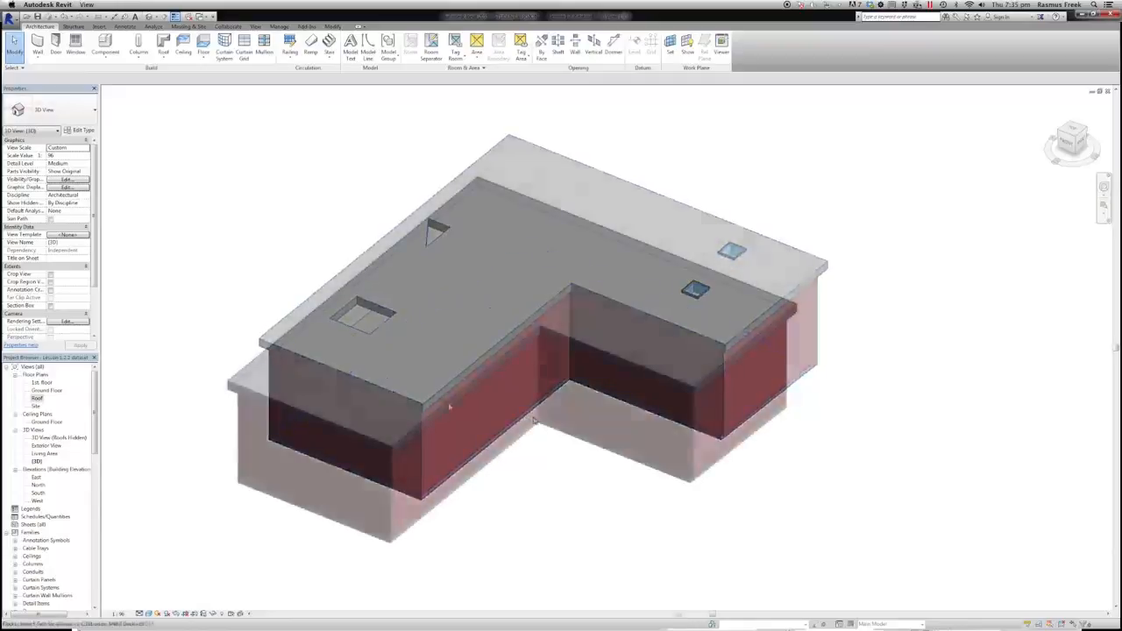
Edit the roof footprint so the boundary line at the long wing's end defines slope, and finish the sketch
click(371, 266)
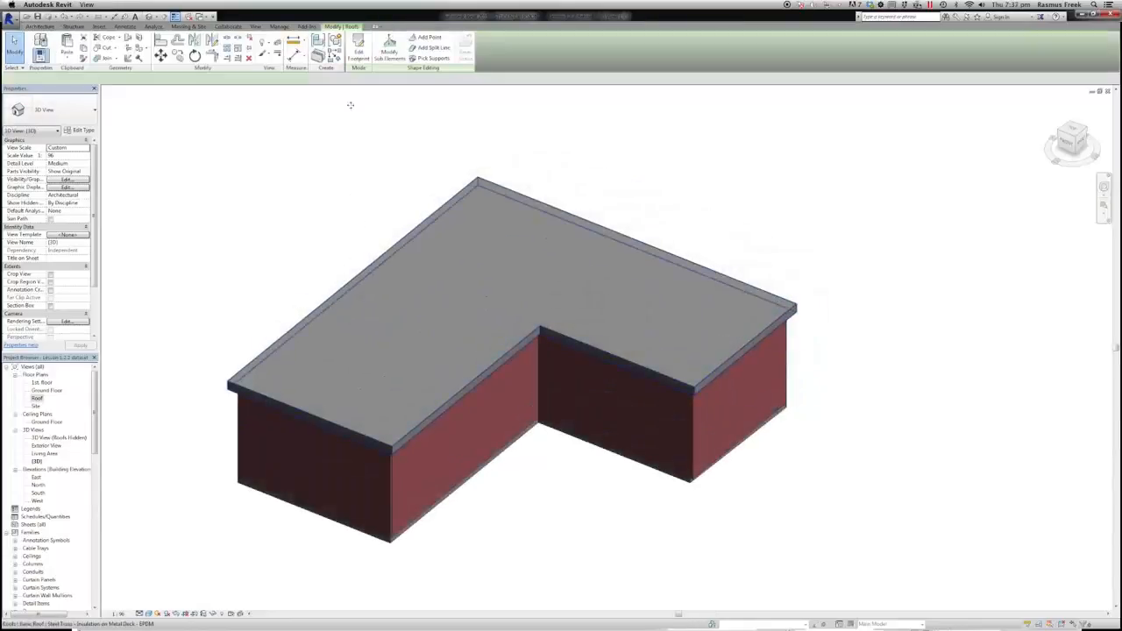
click(357, 54)
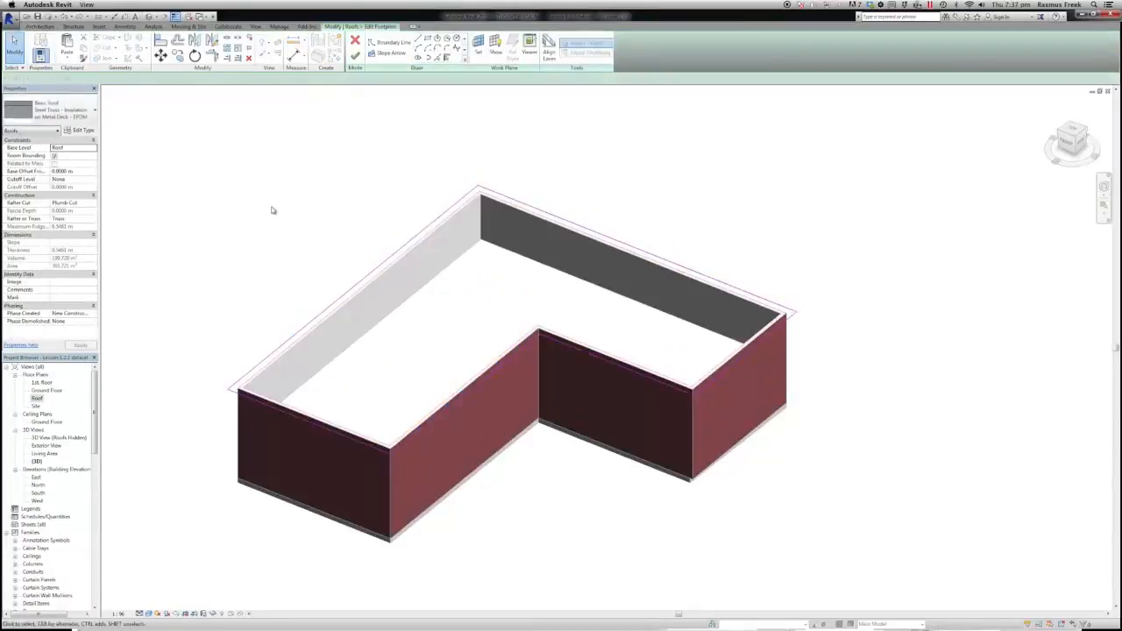
click(258, 401)
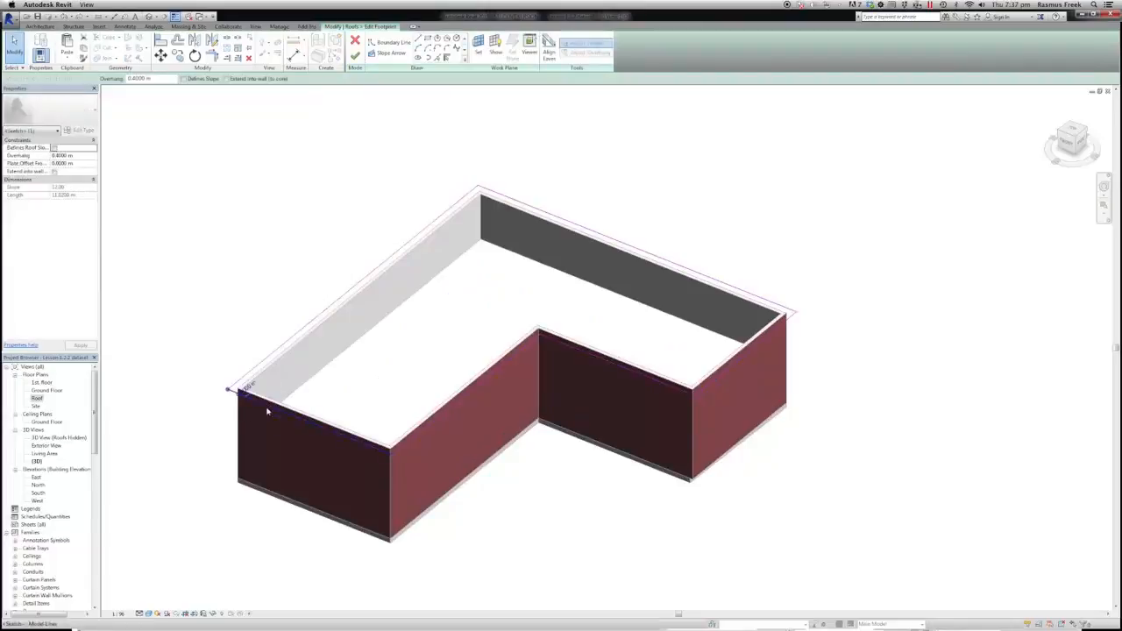
click(184, 79)
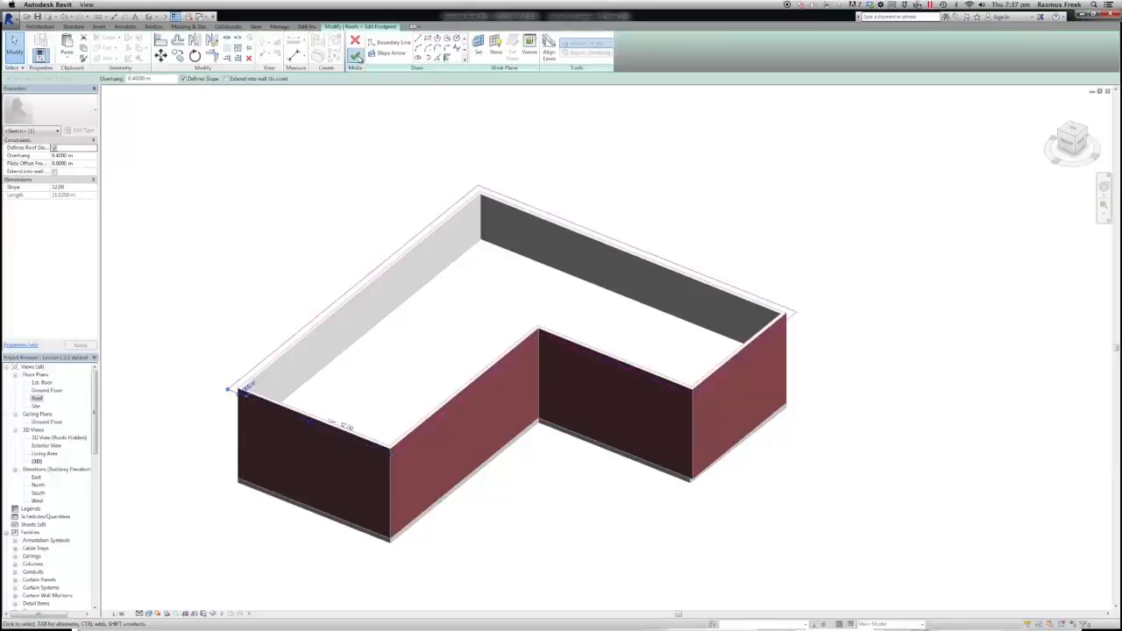
click(358, 58)
click(243, 251)
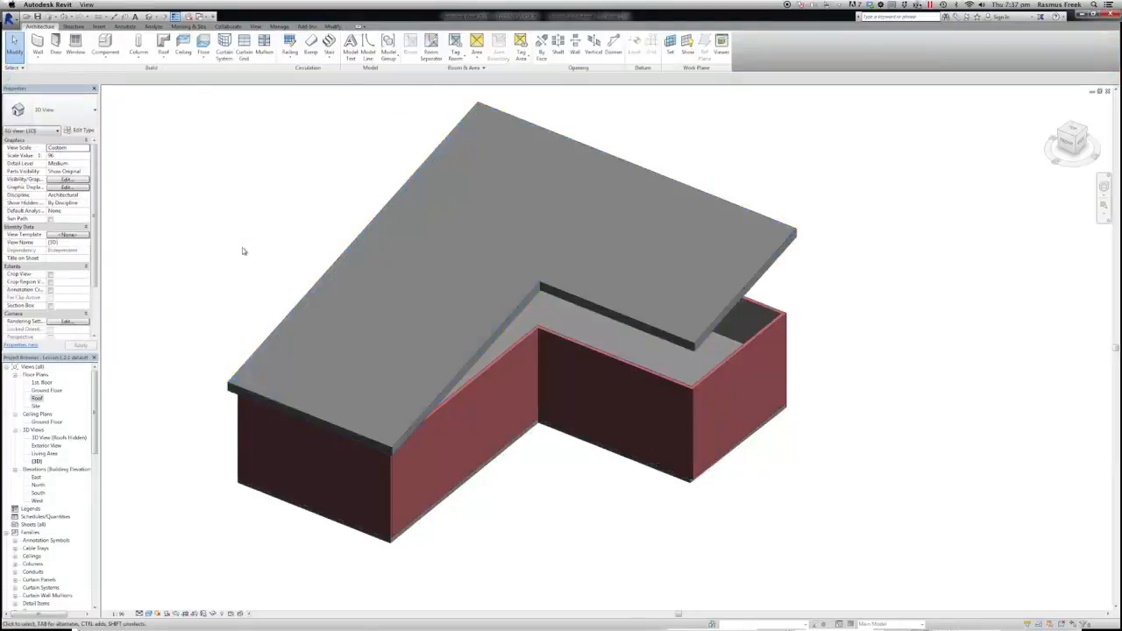
Attach the tops of all walls except the long wing's low end wall to the sloped roof
click(514, 352)
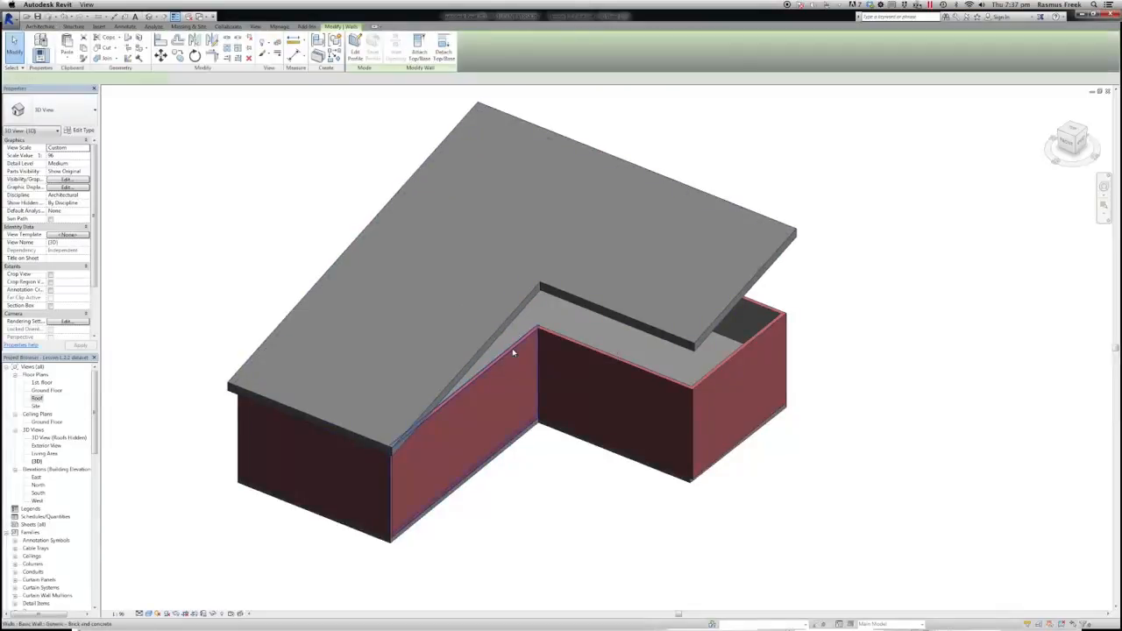
ctrl+click(579, 349)
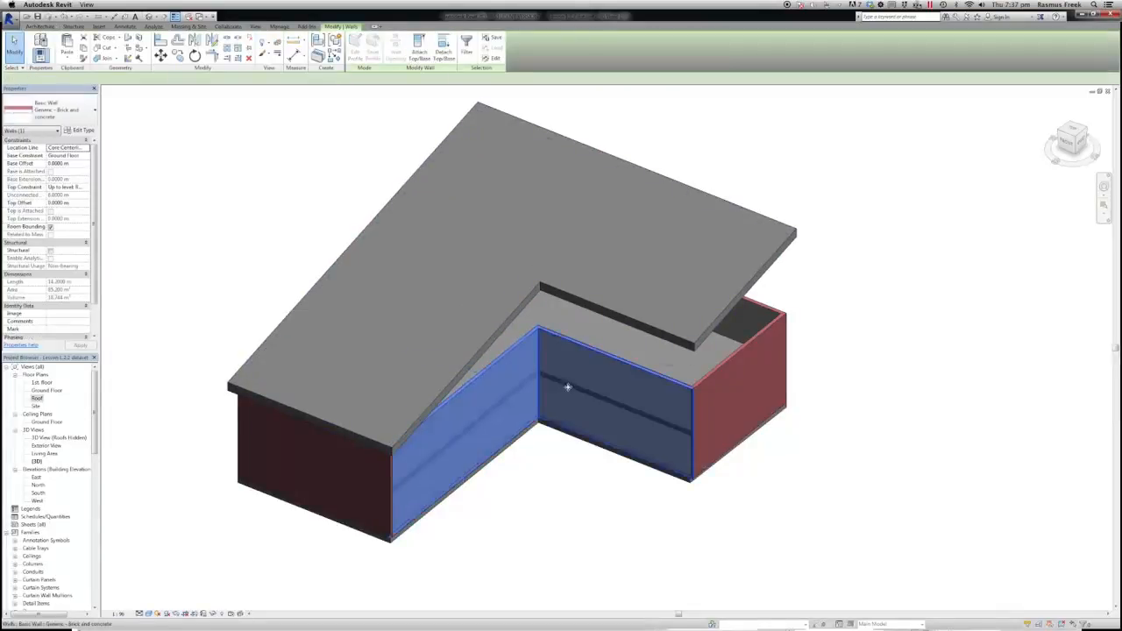
shift+middle_drag(561, 402, 259, 354)
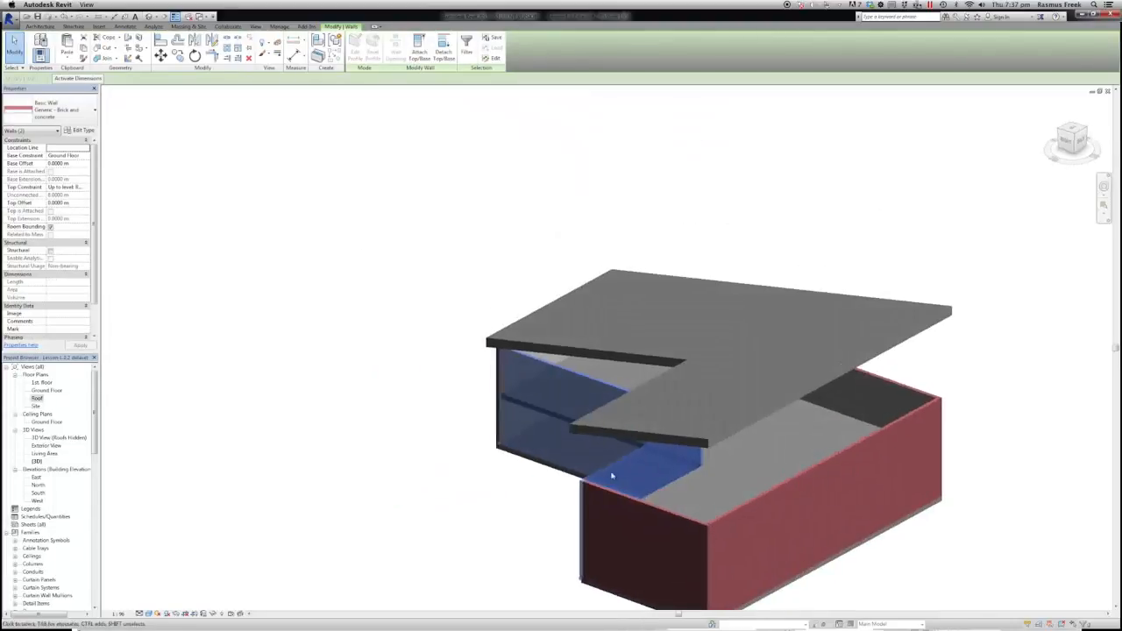
ctrl+click(646, 506)
ctrl+click(763, 497)
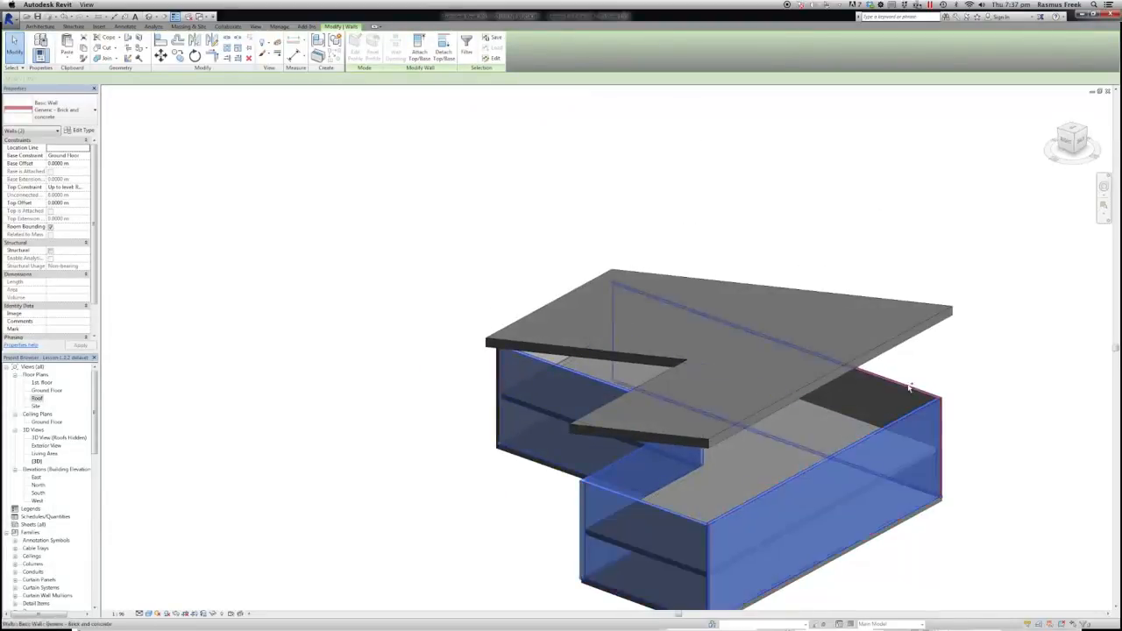
ctrl+click(911, 386)
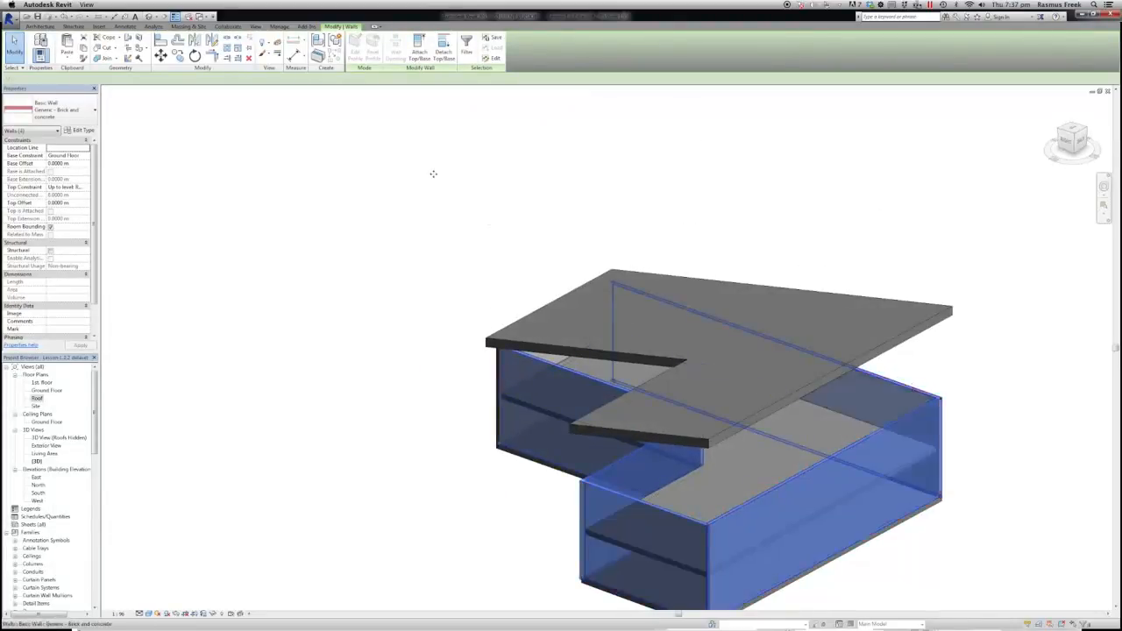
click(418, 54)
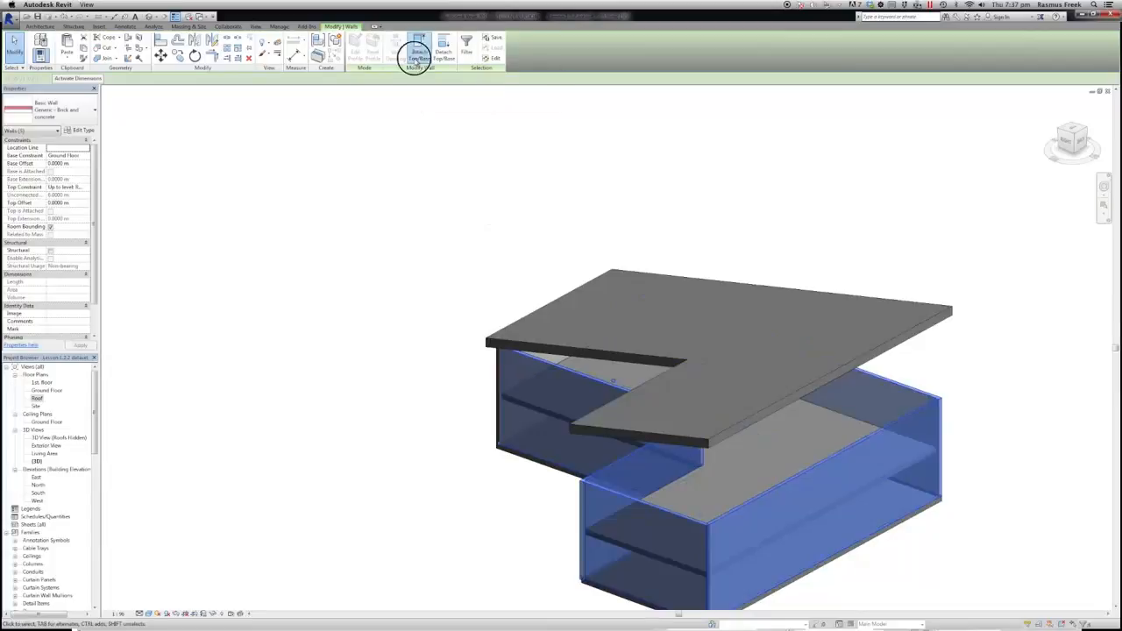
click(600, 432)
key(Escape)
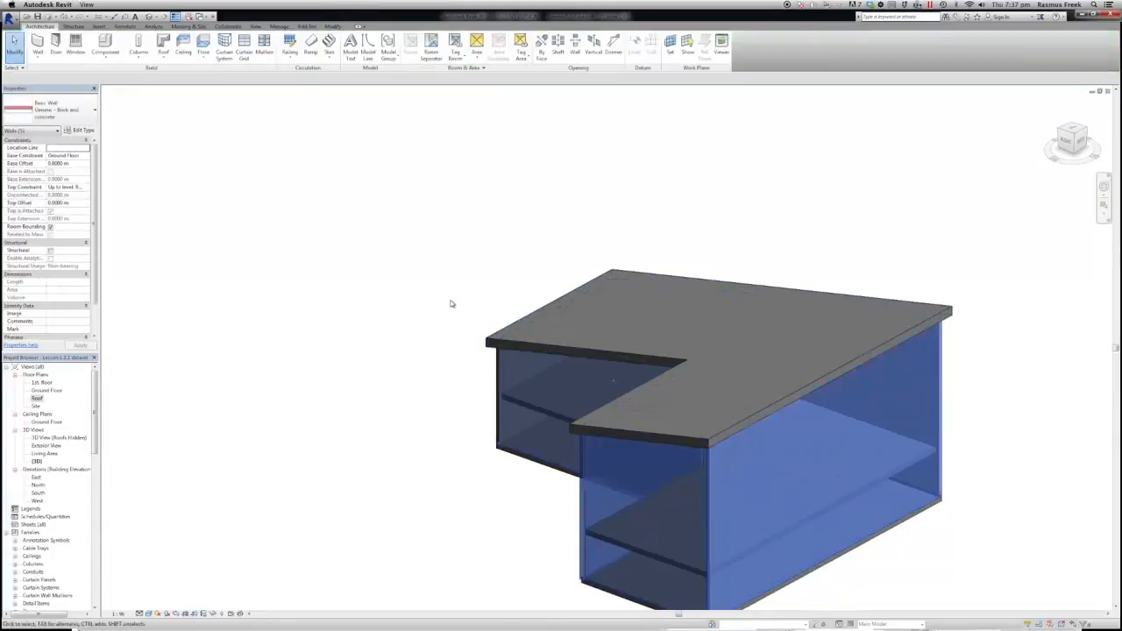
In the Roof plan, move Defines Slope from the long wing's end line to the short wing's inner line, finish the footprint, and return to 3D
shift+middle_drag(395, 303, 468, 249)
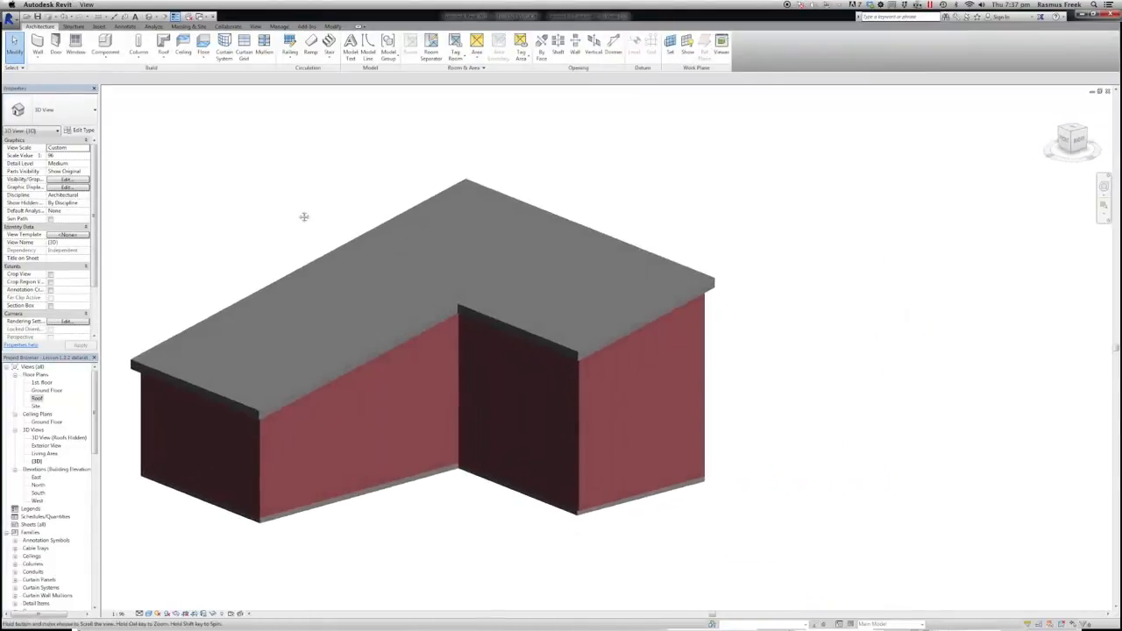
middle_drag(306, 216, 403, 216)
scroll(404, 216, down, 1)
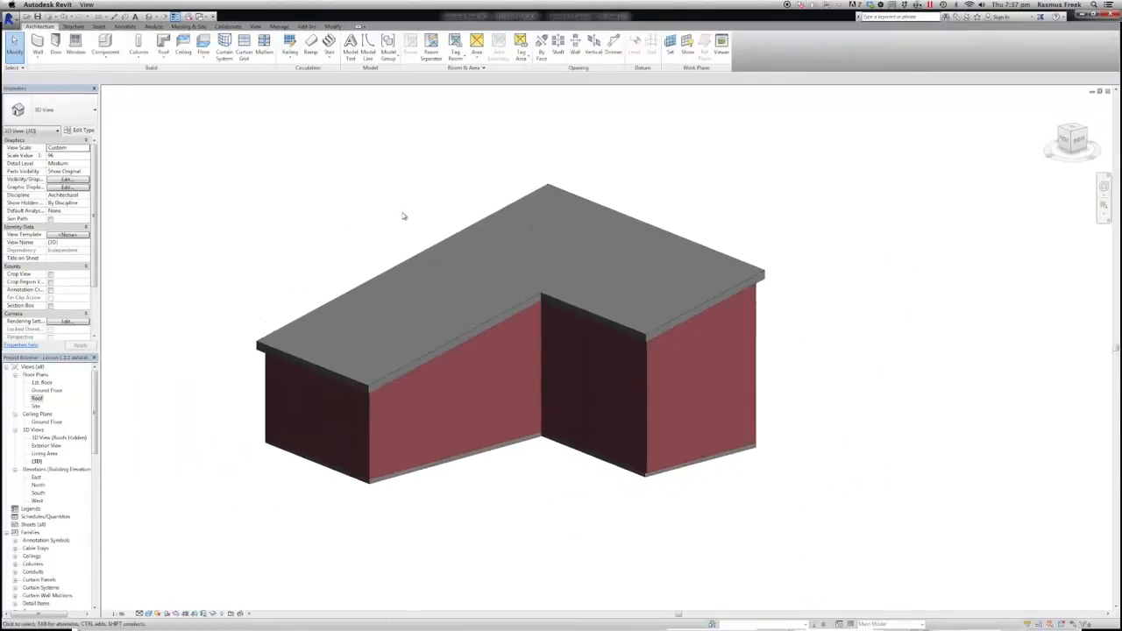
click(414, 259)
click(358, 42)
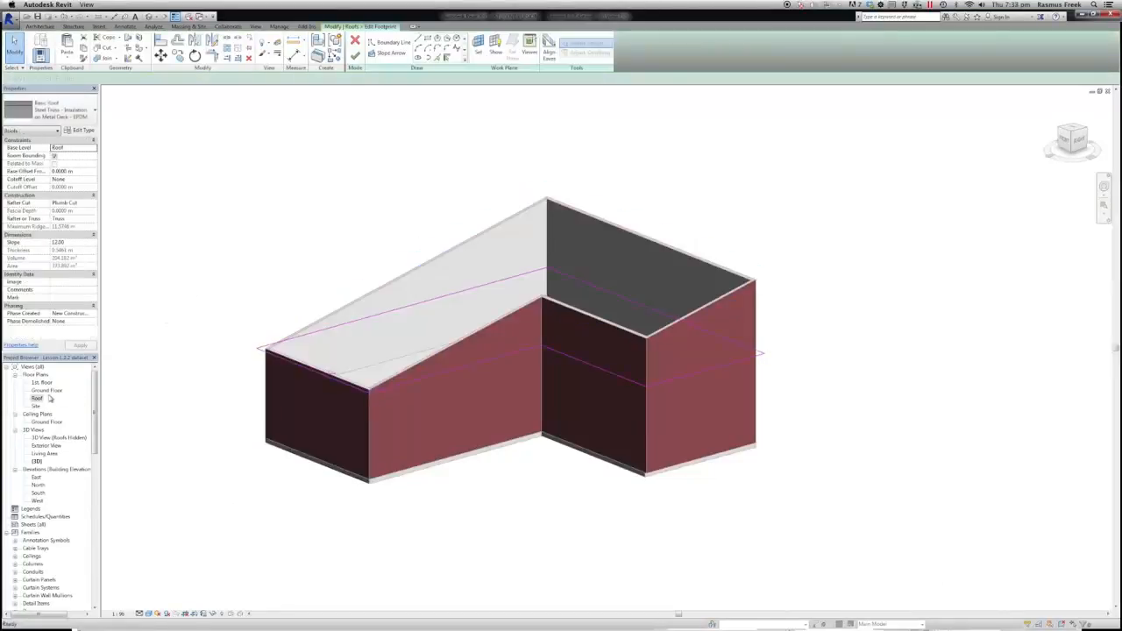
double_click(37, 399)
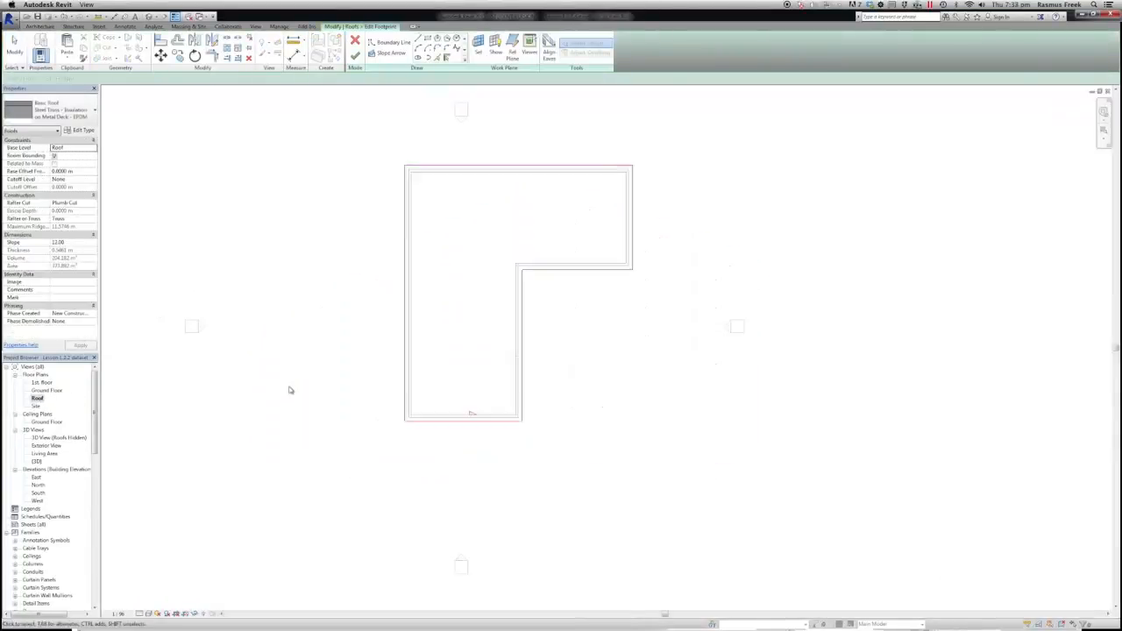
click(419, 422)
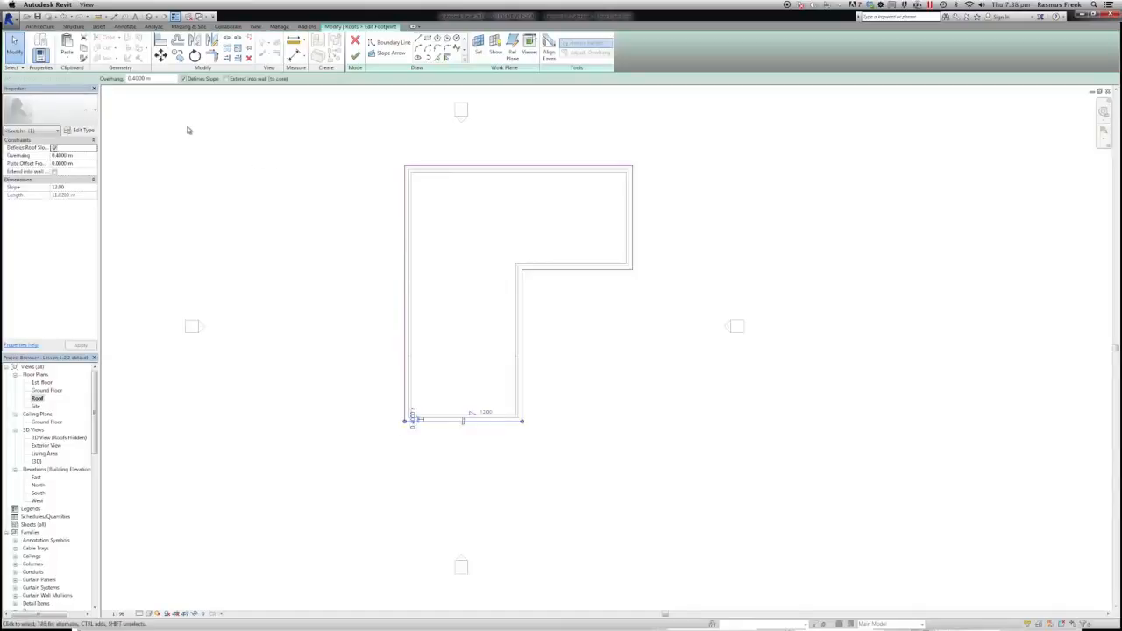
click(539, 273)
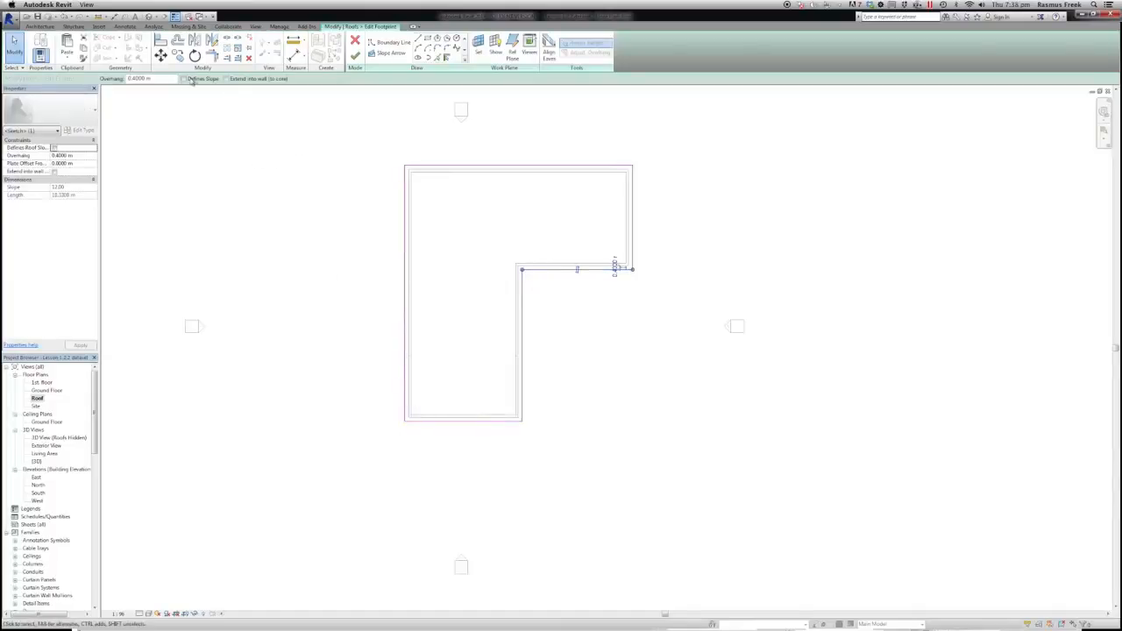
click(355, 57)
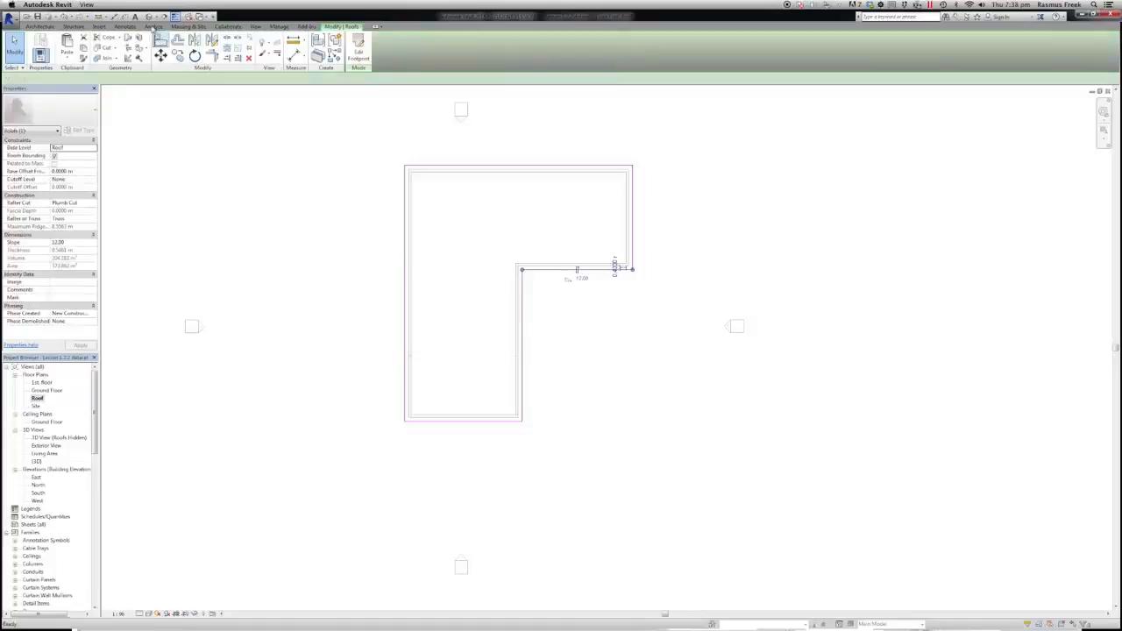
click(149, 17)
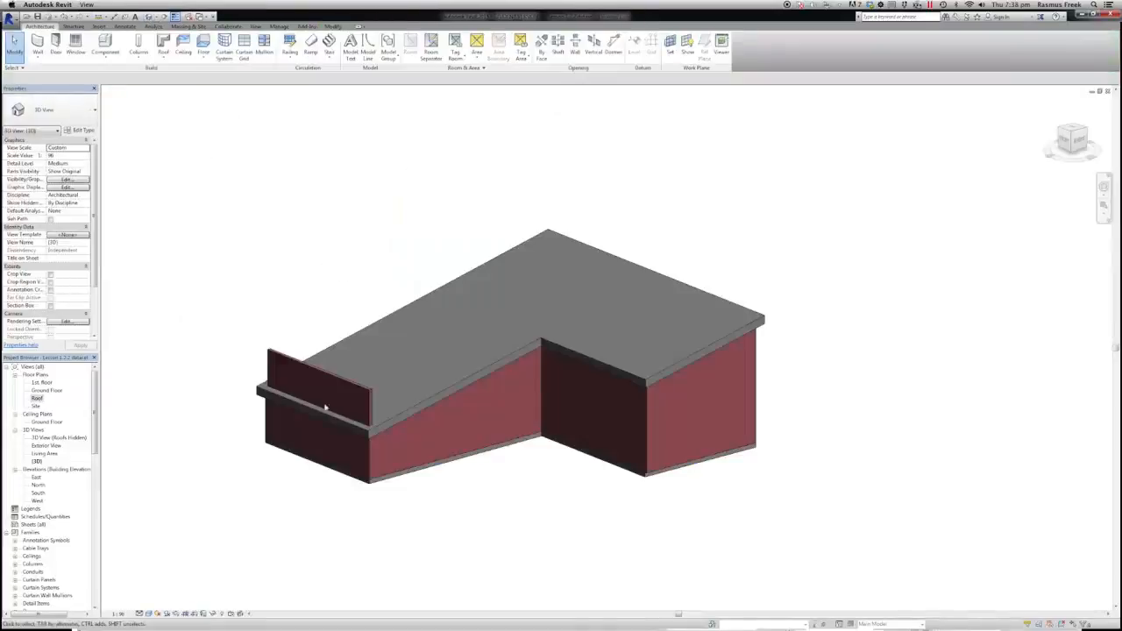
Attach the top of the long wing's end wall, which projects through the roof, to the roof
click(331, 375)
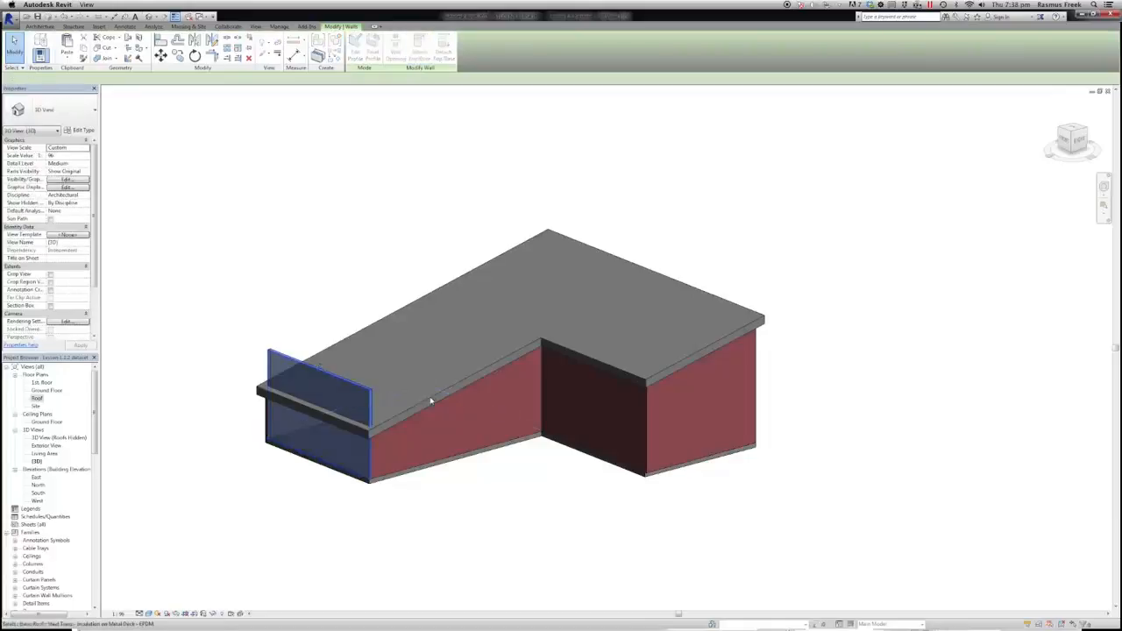
click(426, 340)
click(363, 250)
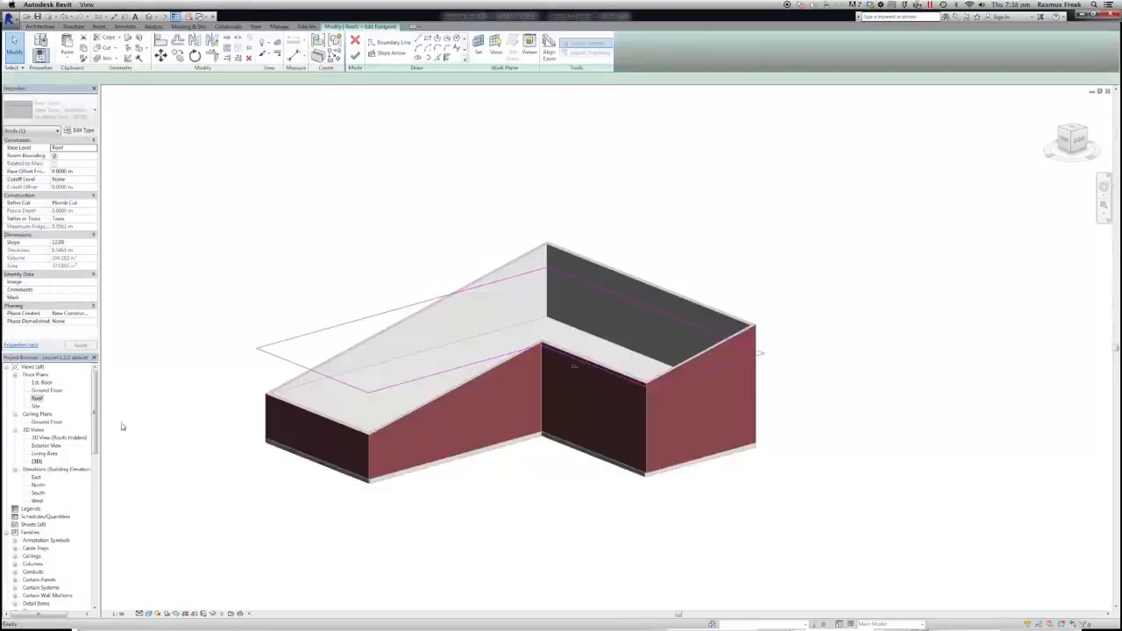
In the Roof plan, turn on Defines Slope for both long-wing side lines and the short wing's outer line, finish the footprint, and return to 3D
double_click(38, 400)
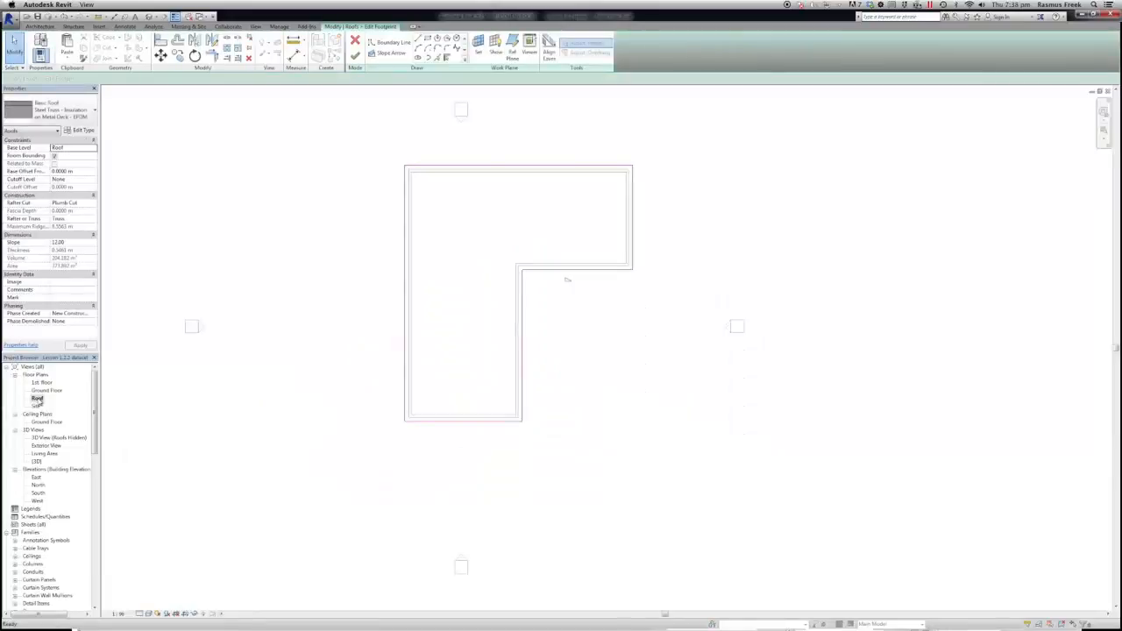
click(406, 378)
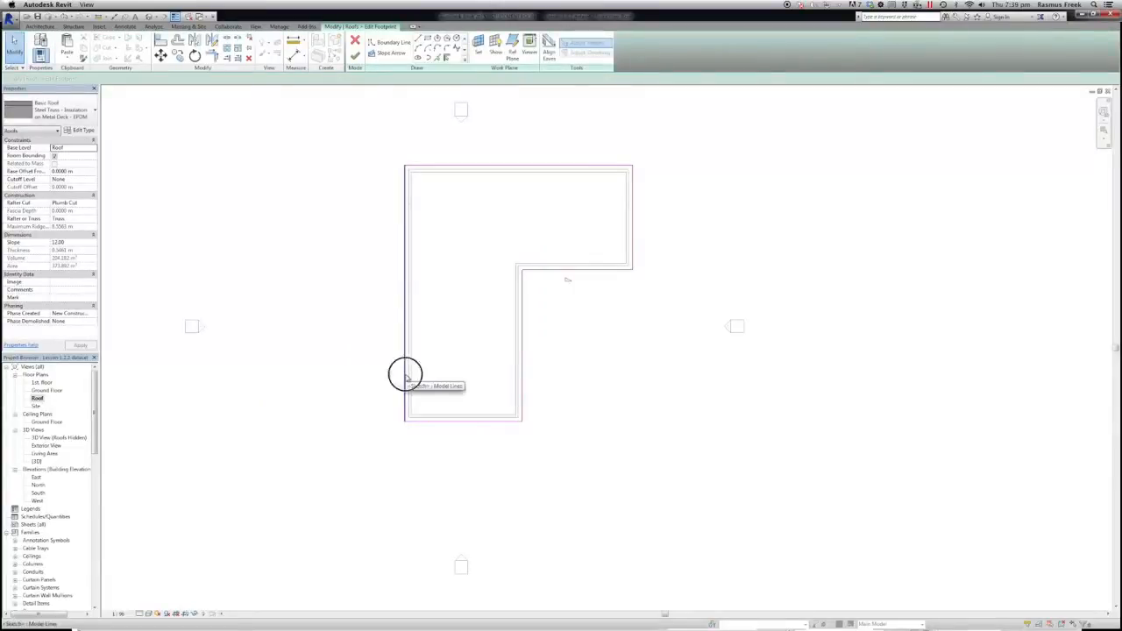
ctrl+click(524, 382)
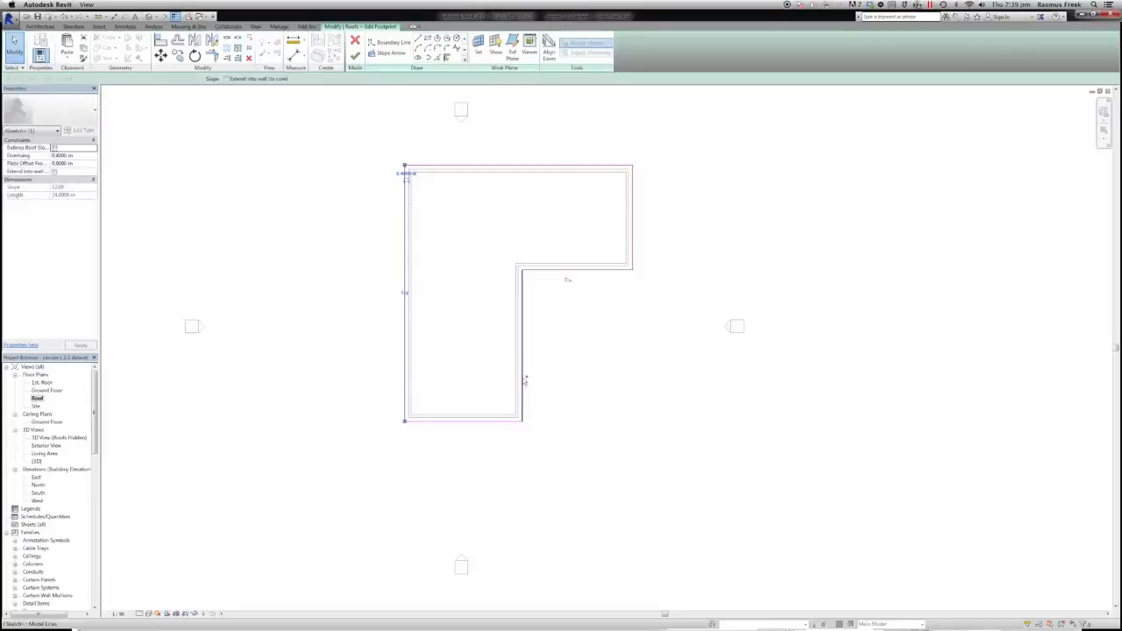
click(184, 78)
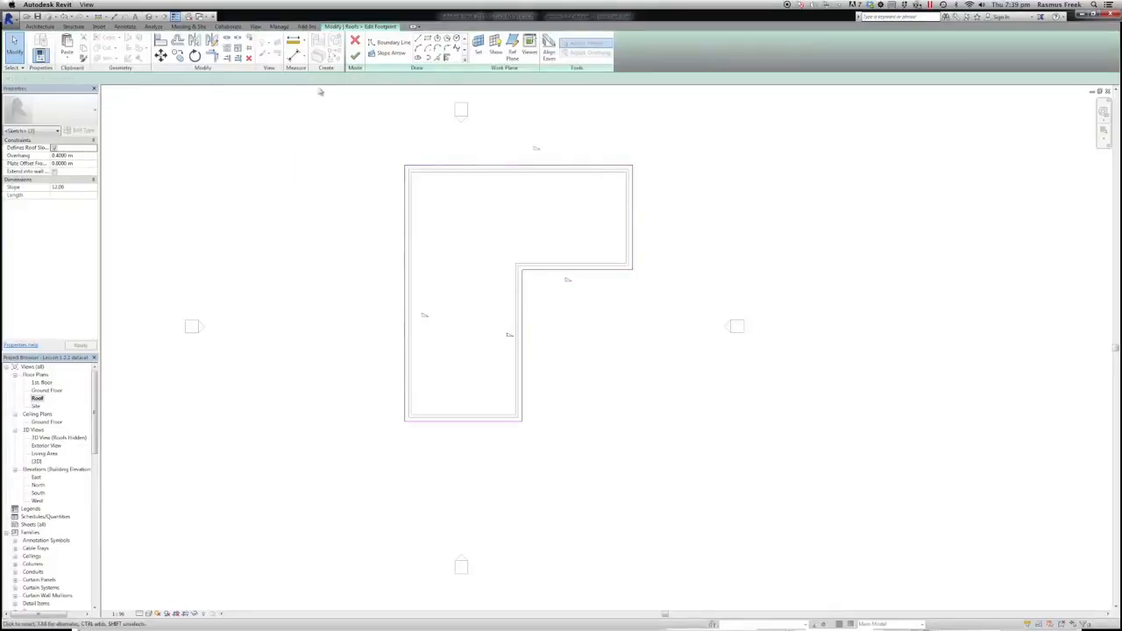
click(355, 56)
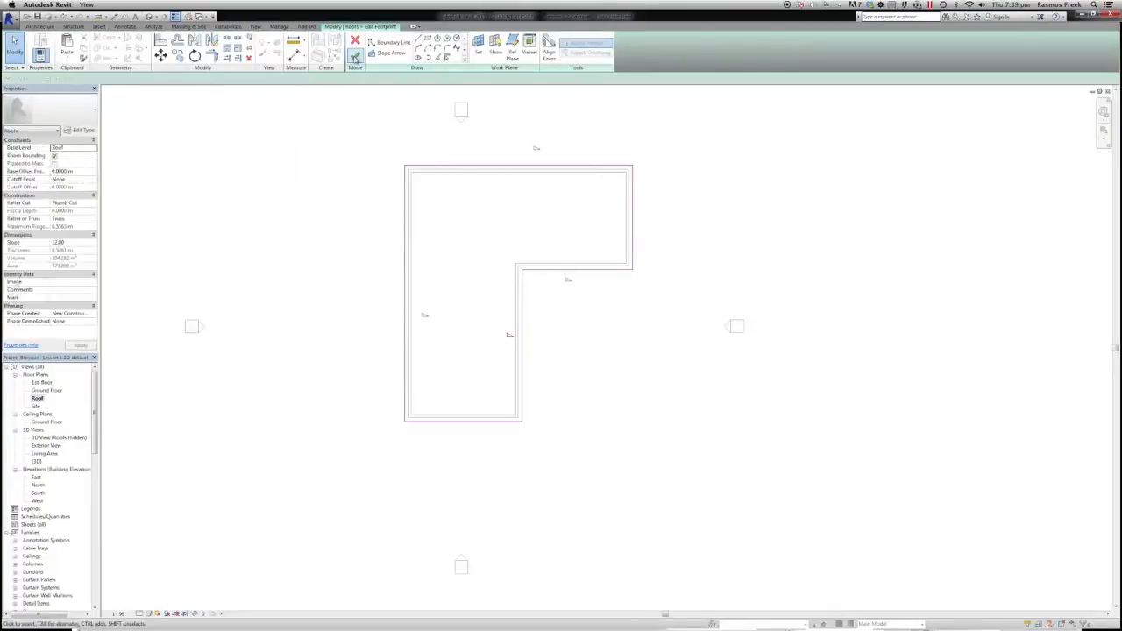
click(151, 16)
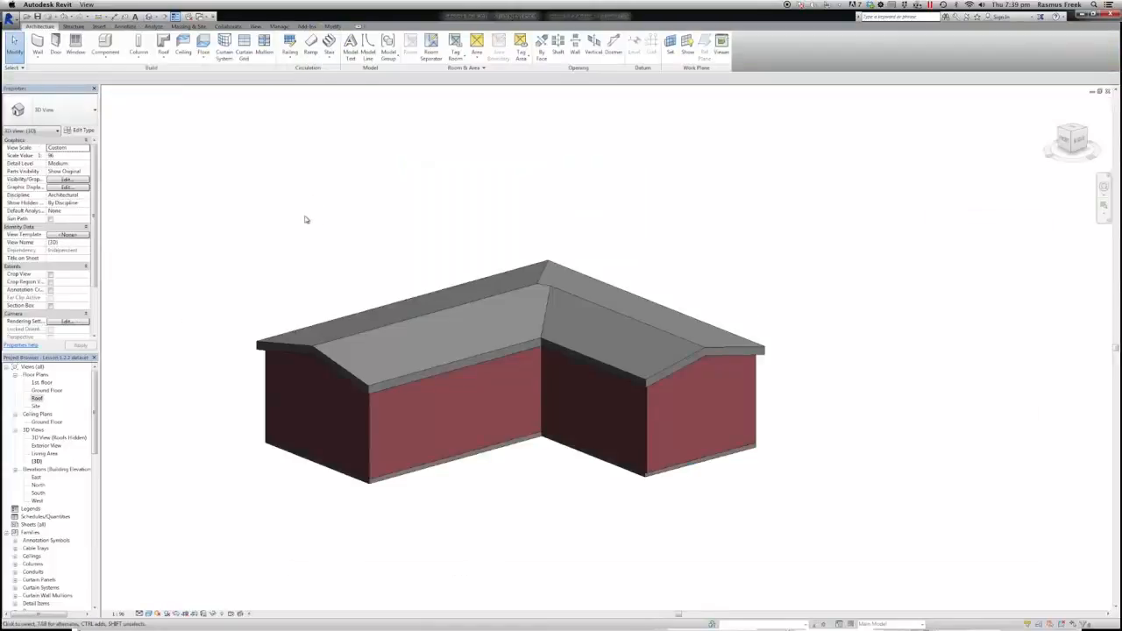
Set the slope of the gabled roof to 20.00
click(321, 344)
click(59, 242)
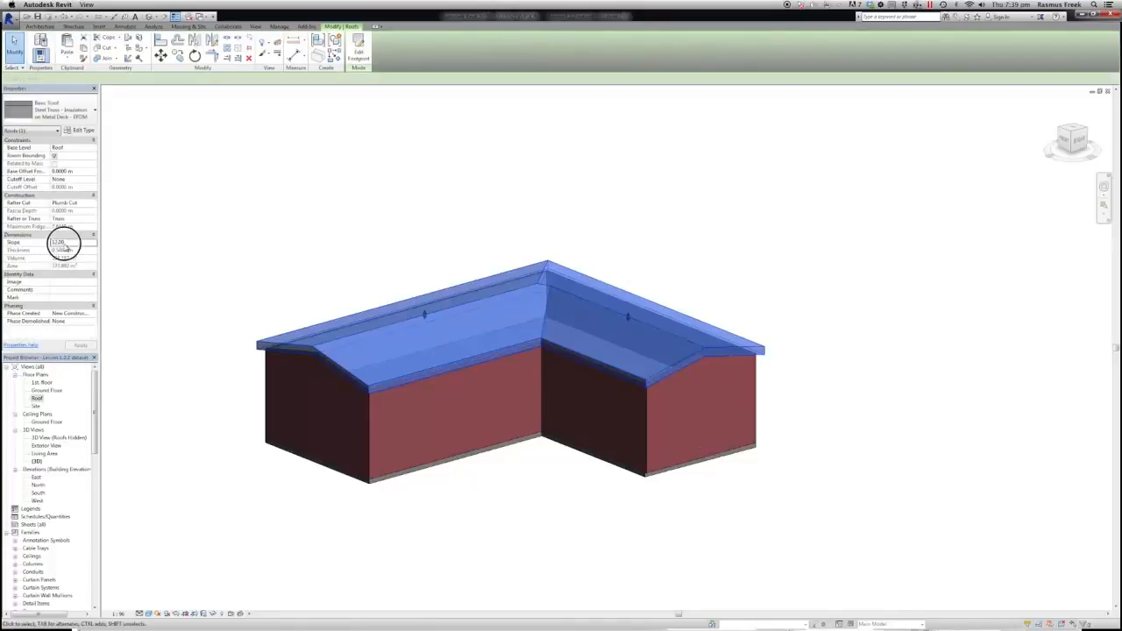
key(BackSpace)
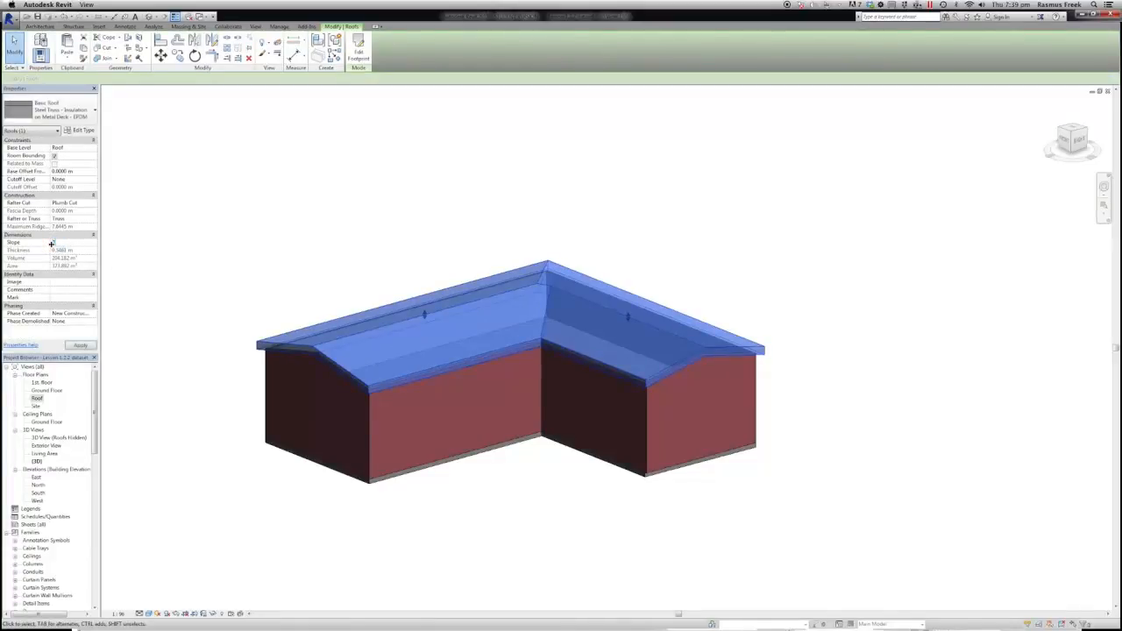
click(81, 345)
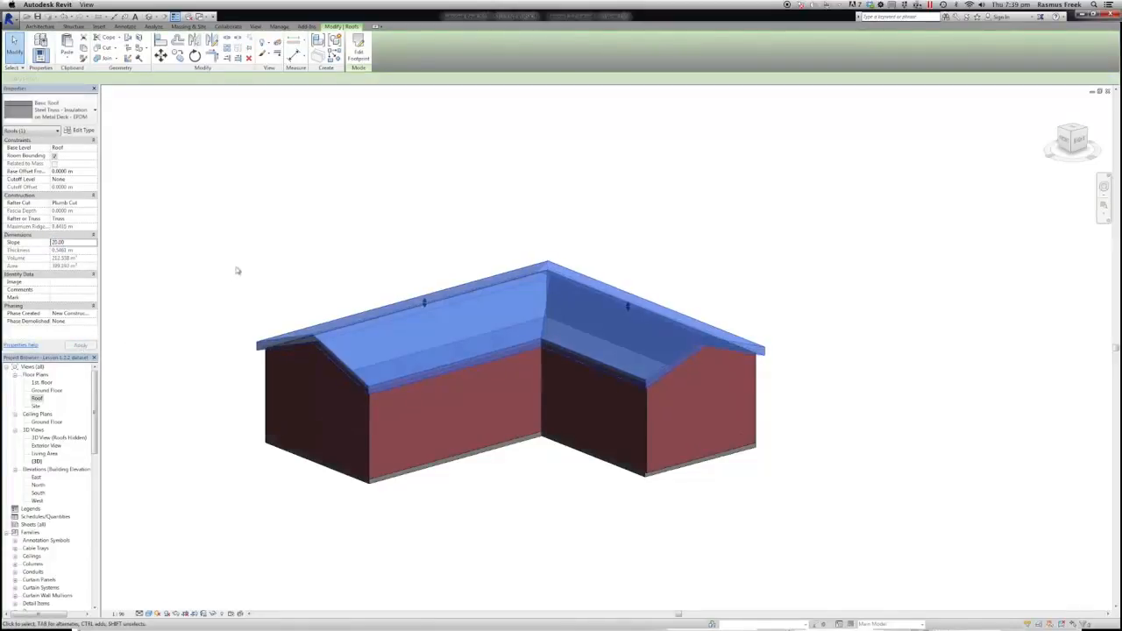
click(275, 293)
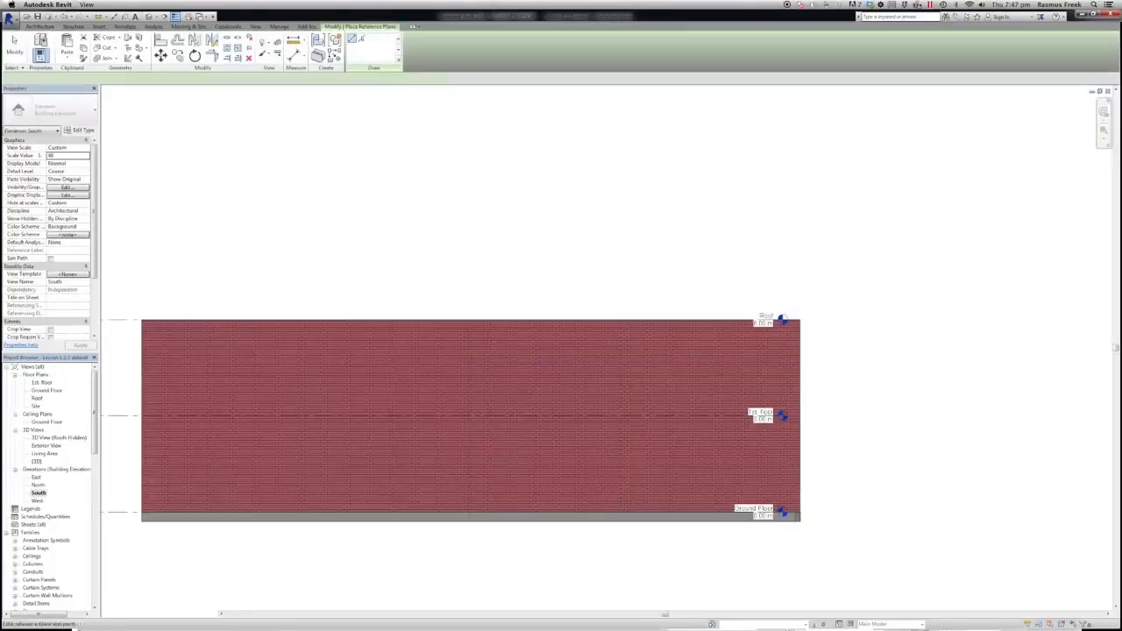
In the South elevation, draw a vertical reference plane just outside the right end of the walls, from above roof level to below ground level
click(827, 273)
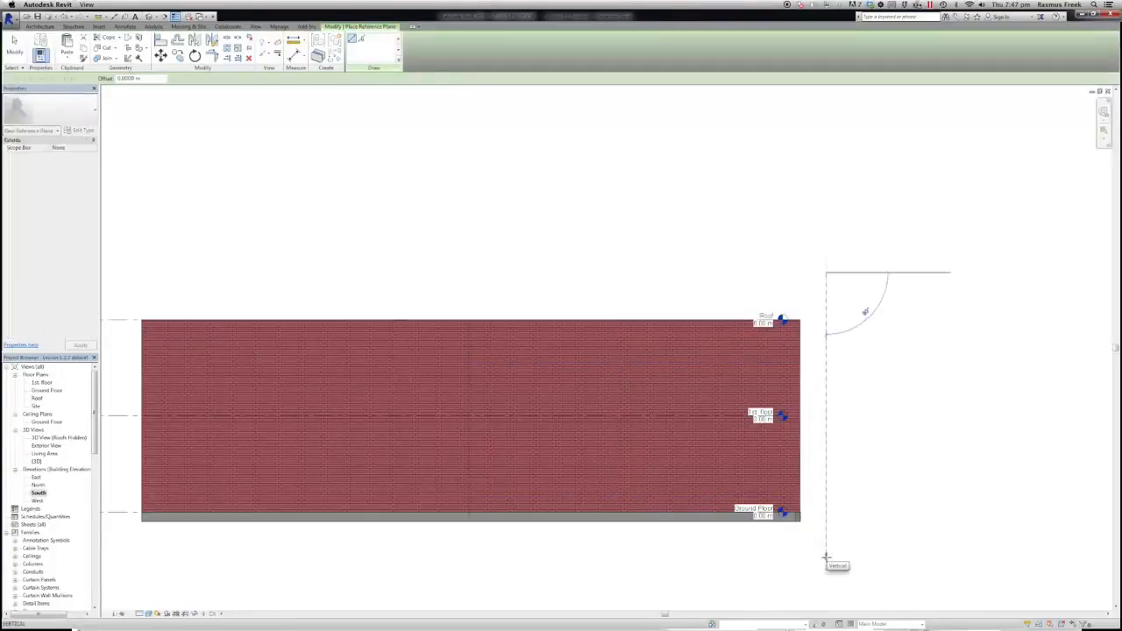
click(826, 557)
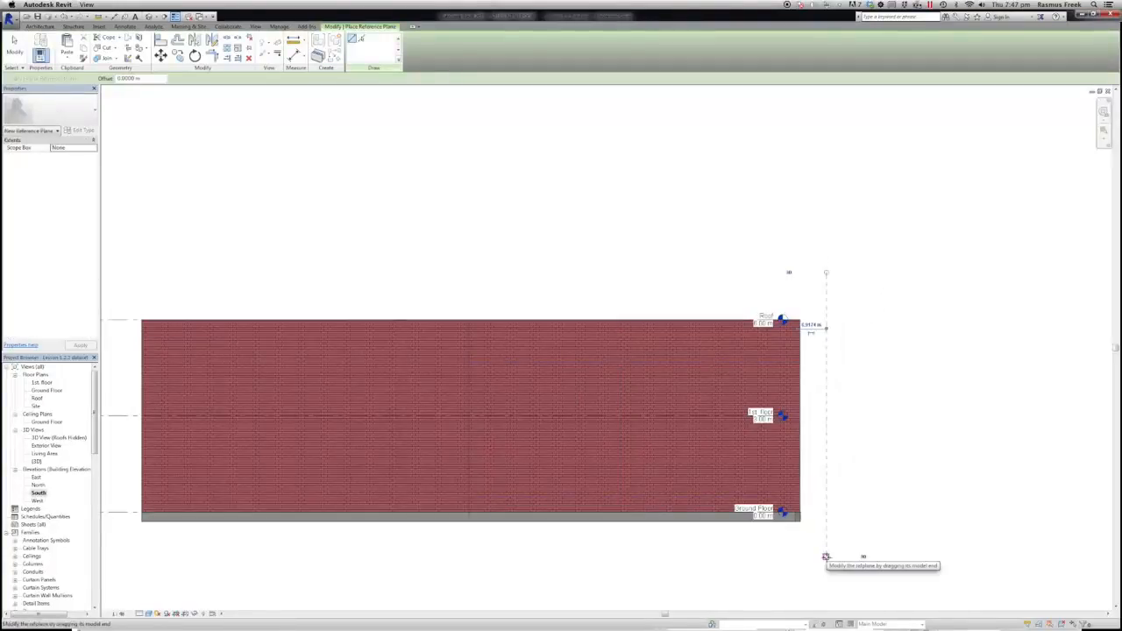
key(Escape)
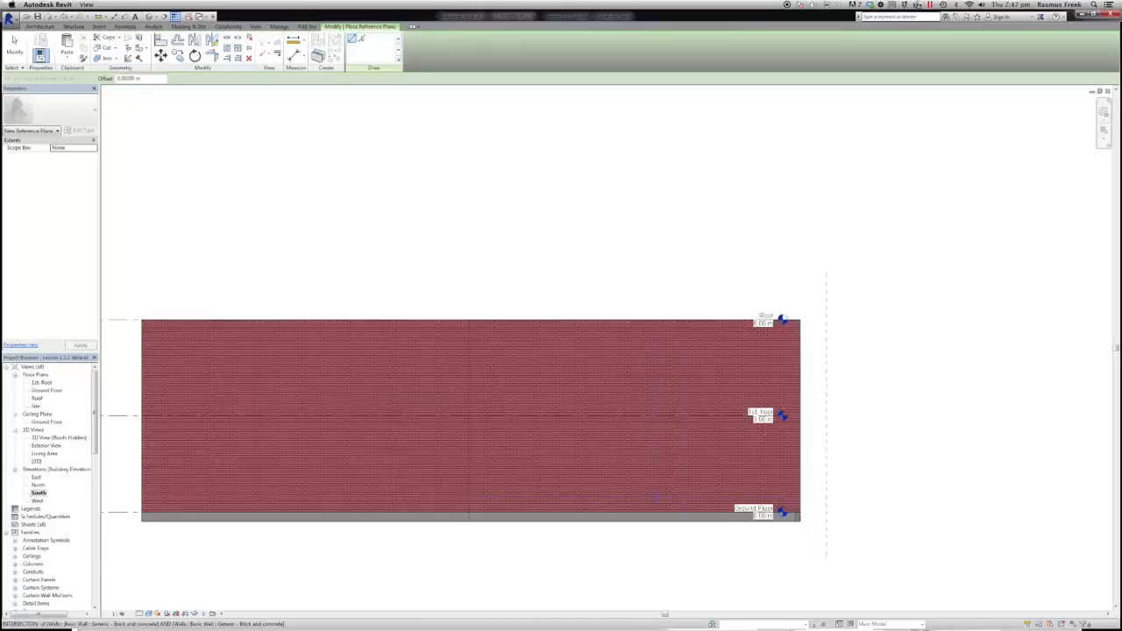
key(Escape)
Name the vertical reference plane "roof plane"
click(826, 412)
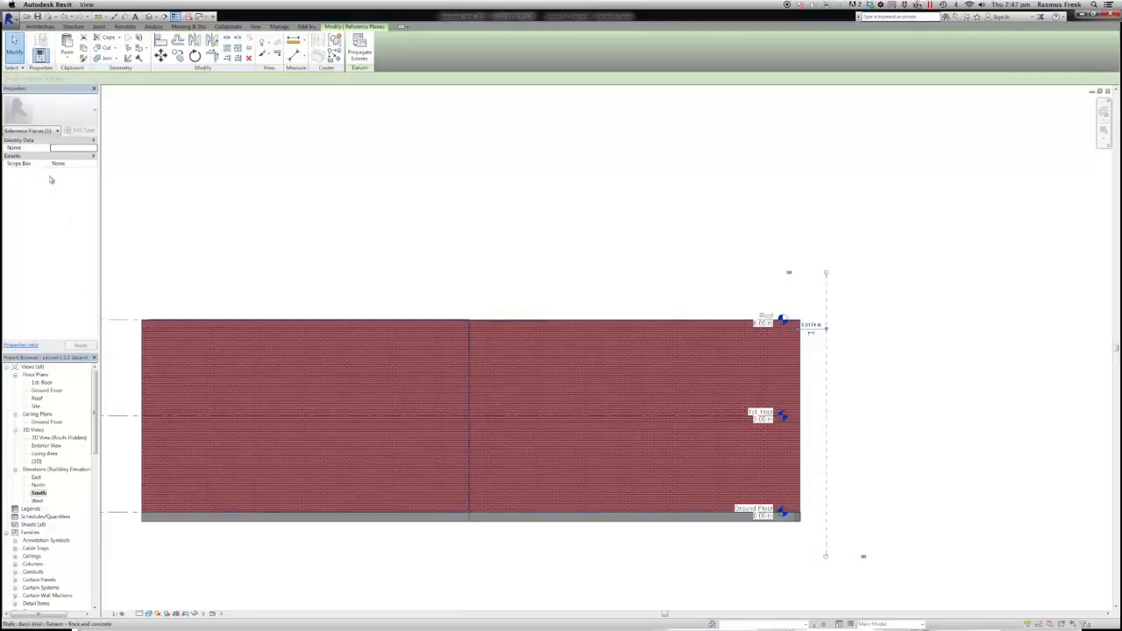
click(62, 148)
text(roof plane)
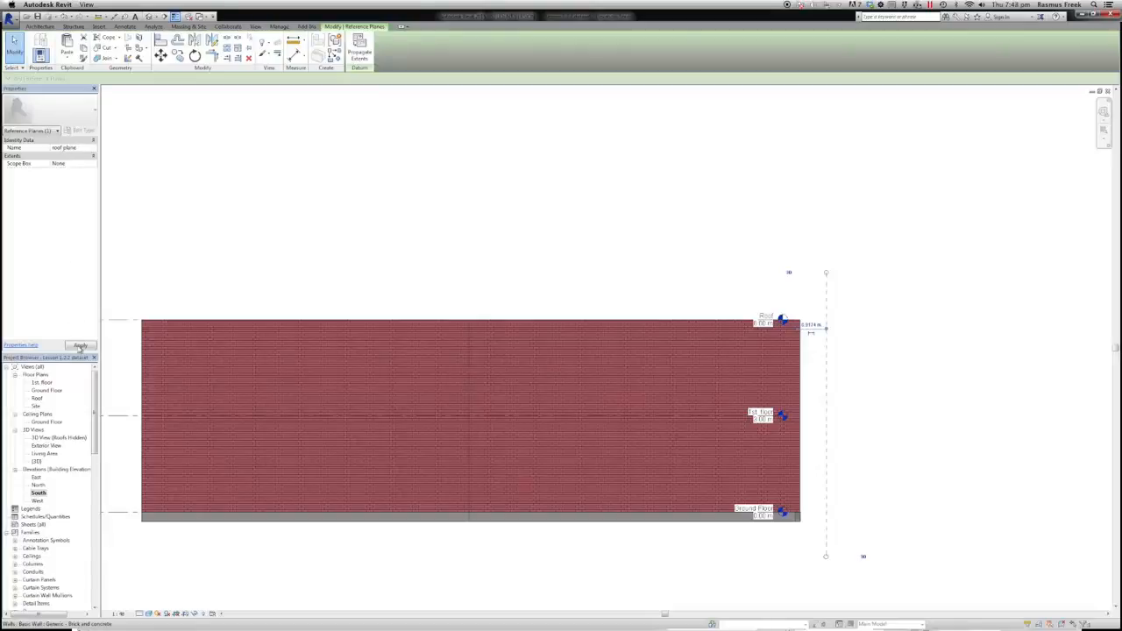
click(80, 346)
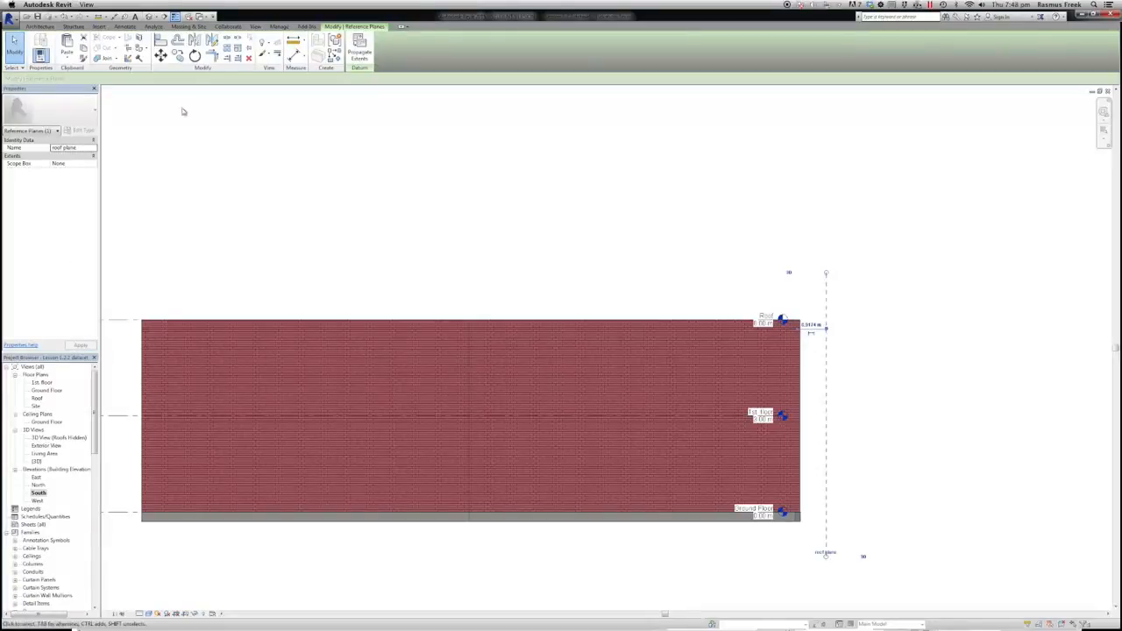
In the 3D view, start a Roof by Extrusion on the reference plane "roof plane", with reference level Roof and a 0.0000 m offset
click(150, 17)
click(335, 267)
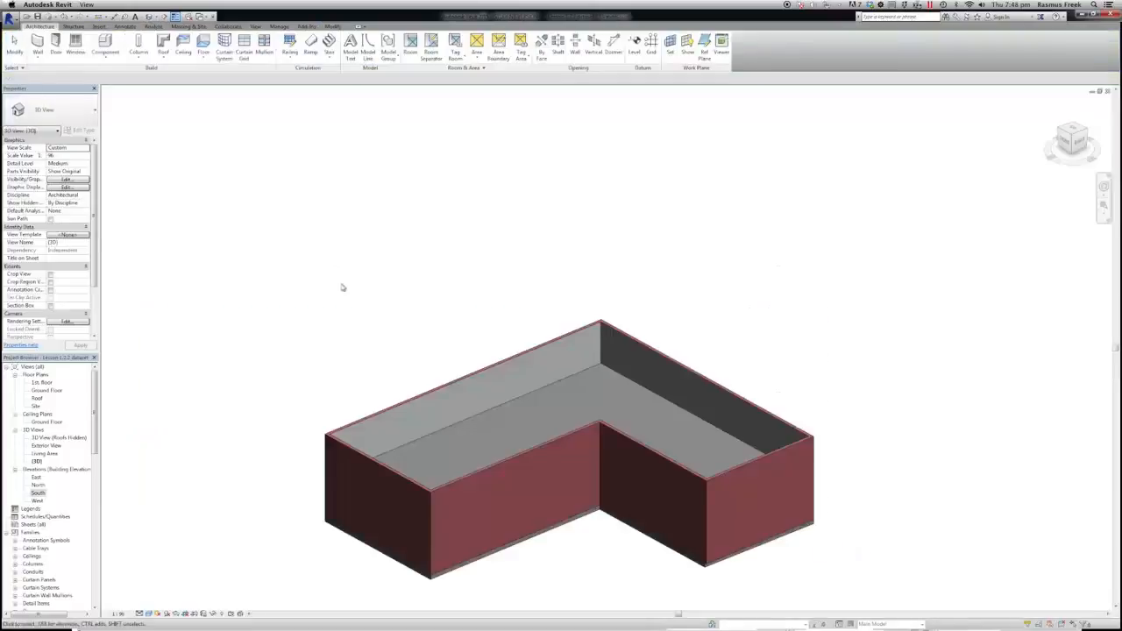
middle_drag(343, 286, 278, 240)
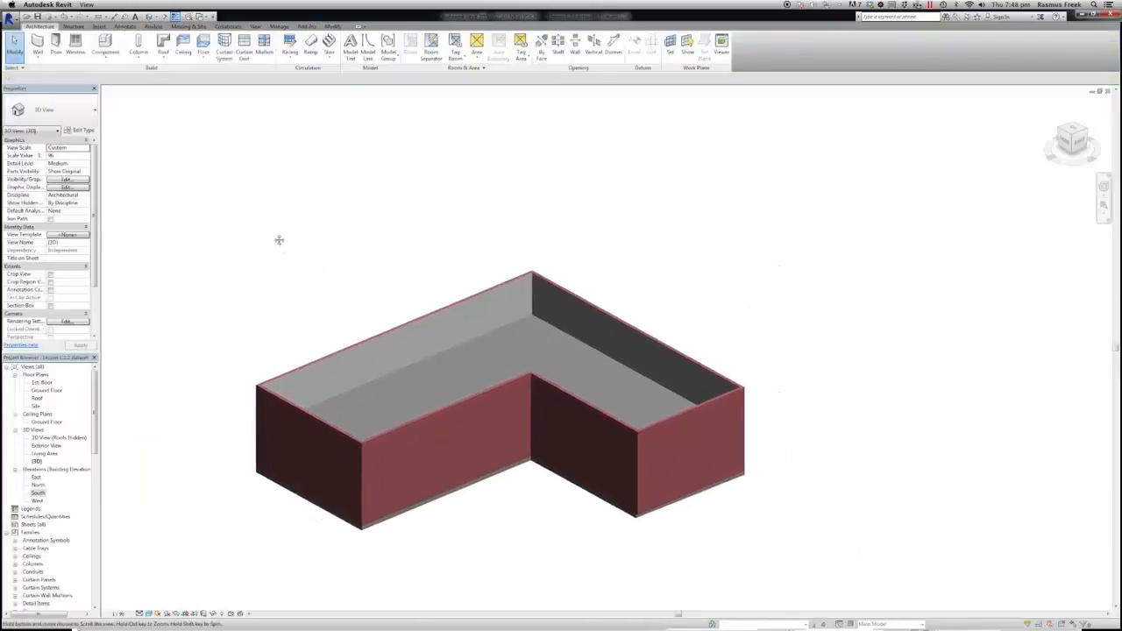
click(163, 56)
click(171, 90)
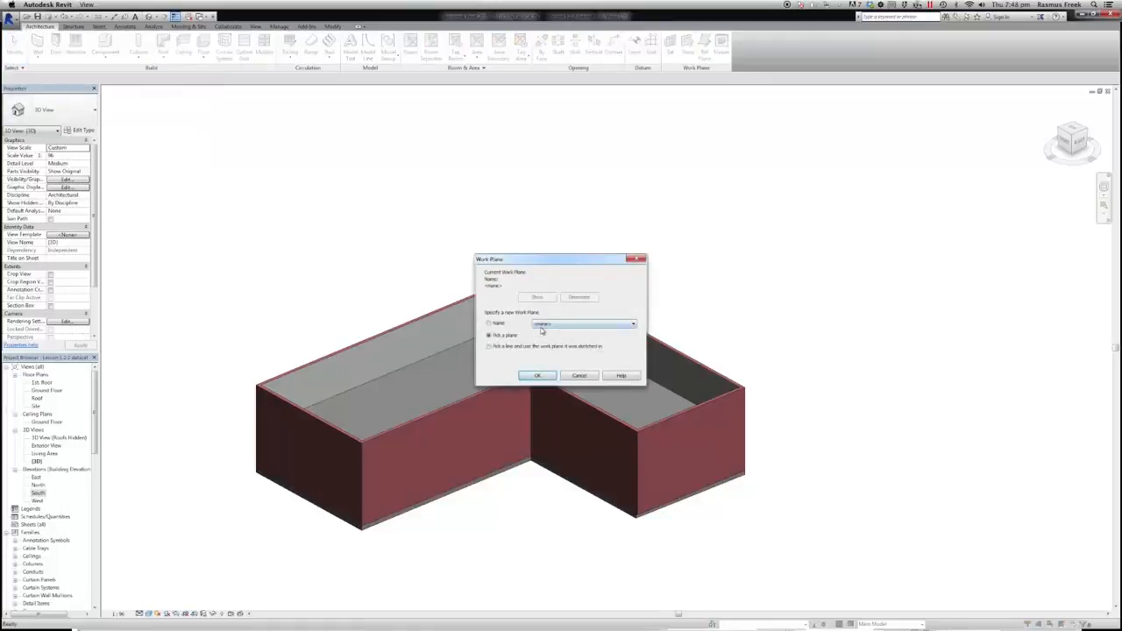
click(493, 324)
click(554, 326)
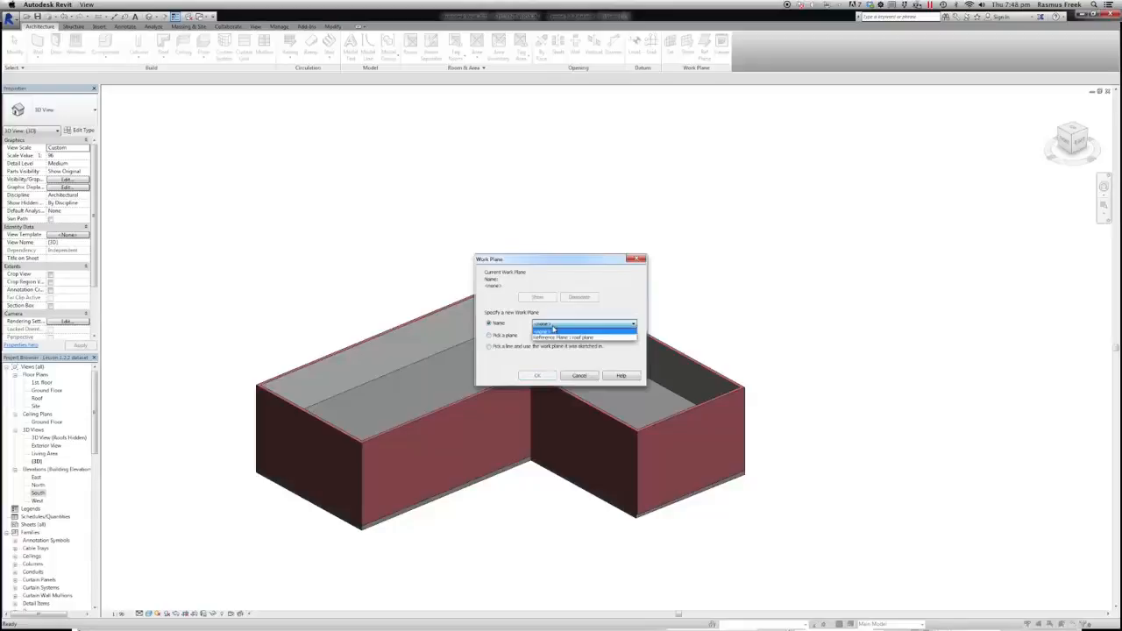
click(552, 336)
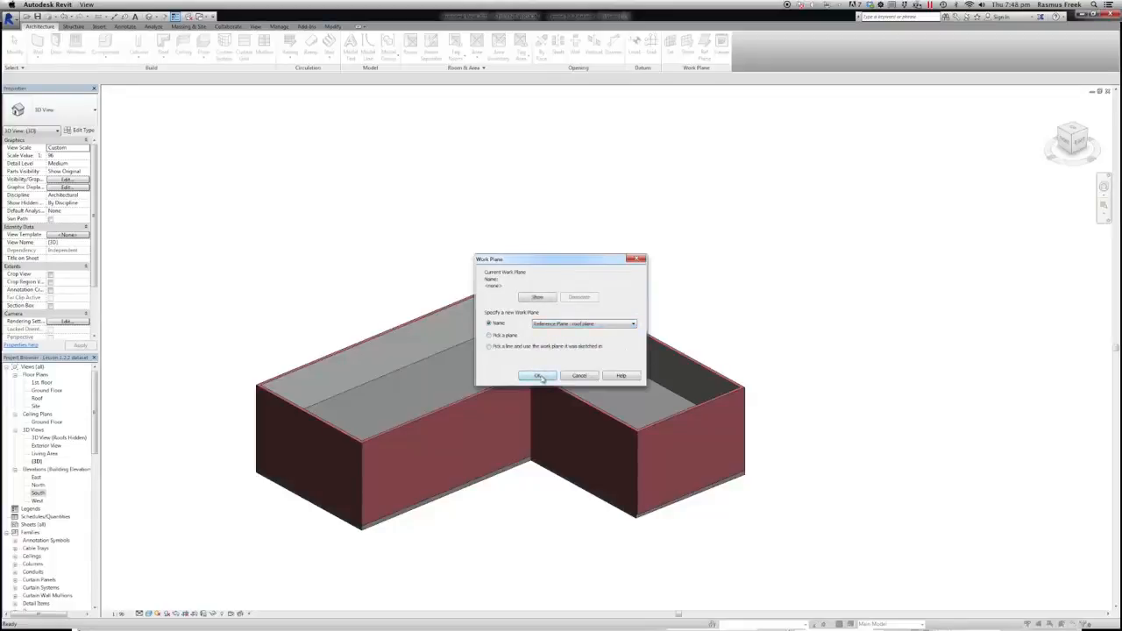
click(540, 377)
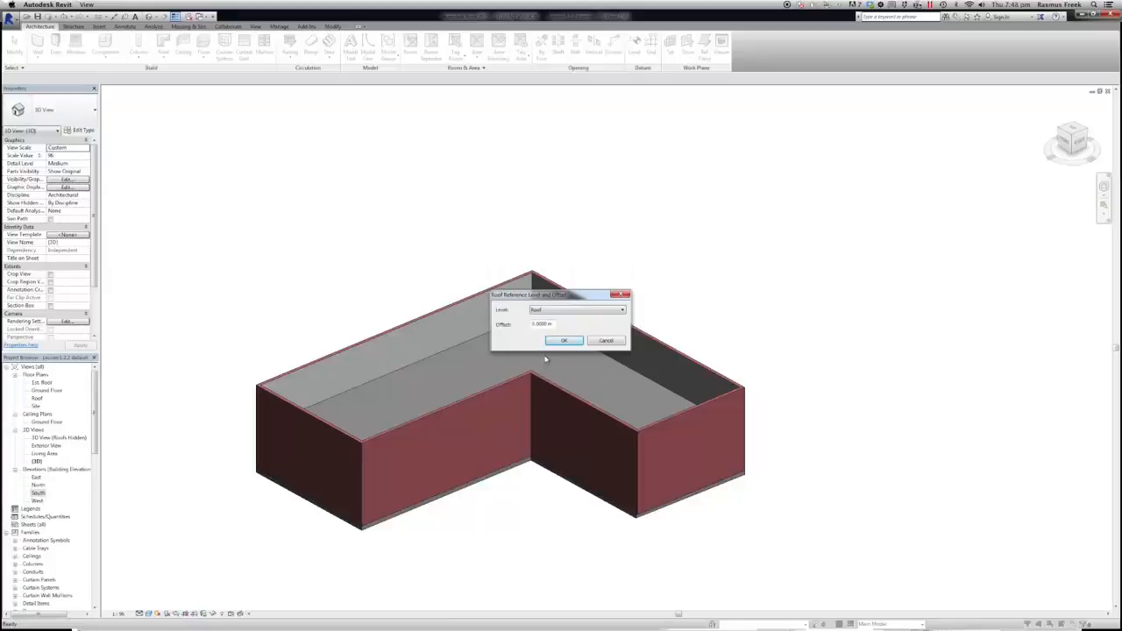
click(554, 342)
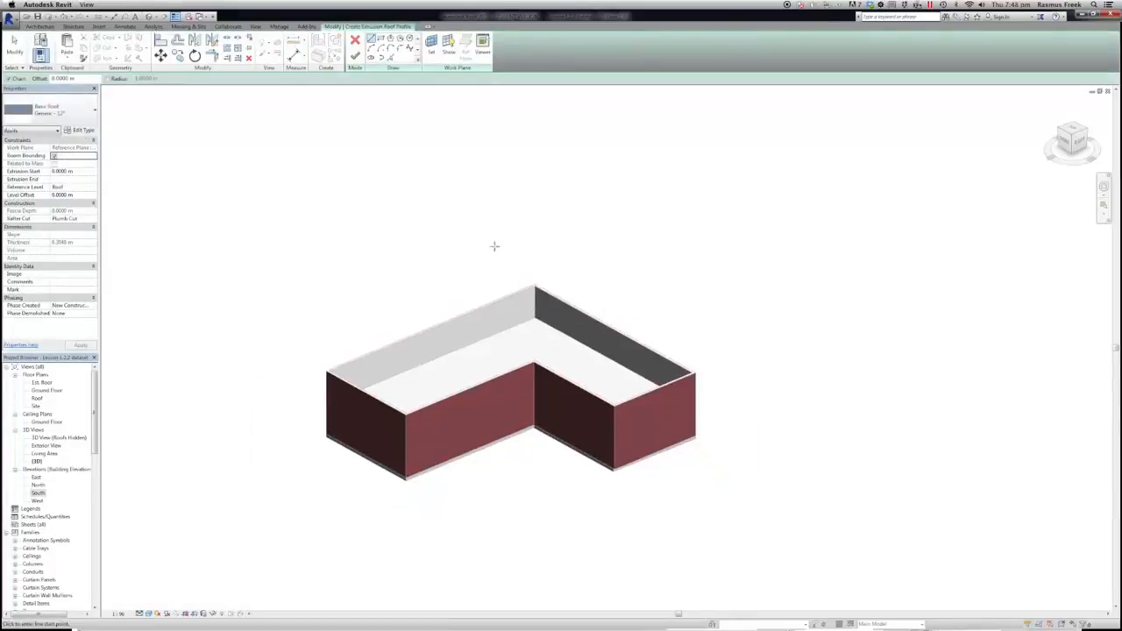
Show the work plane in 3D, and continue the profile sketch in the East elevation with the work plane display turned off
click(448, 46)
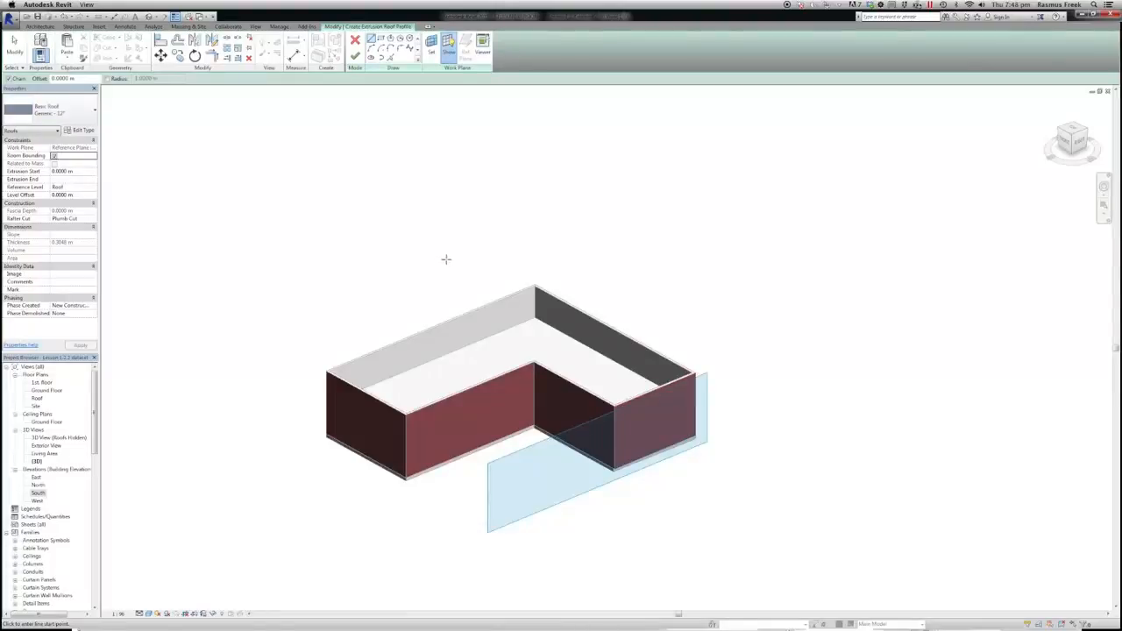
double_click(36, 478)
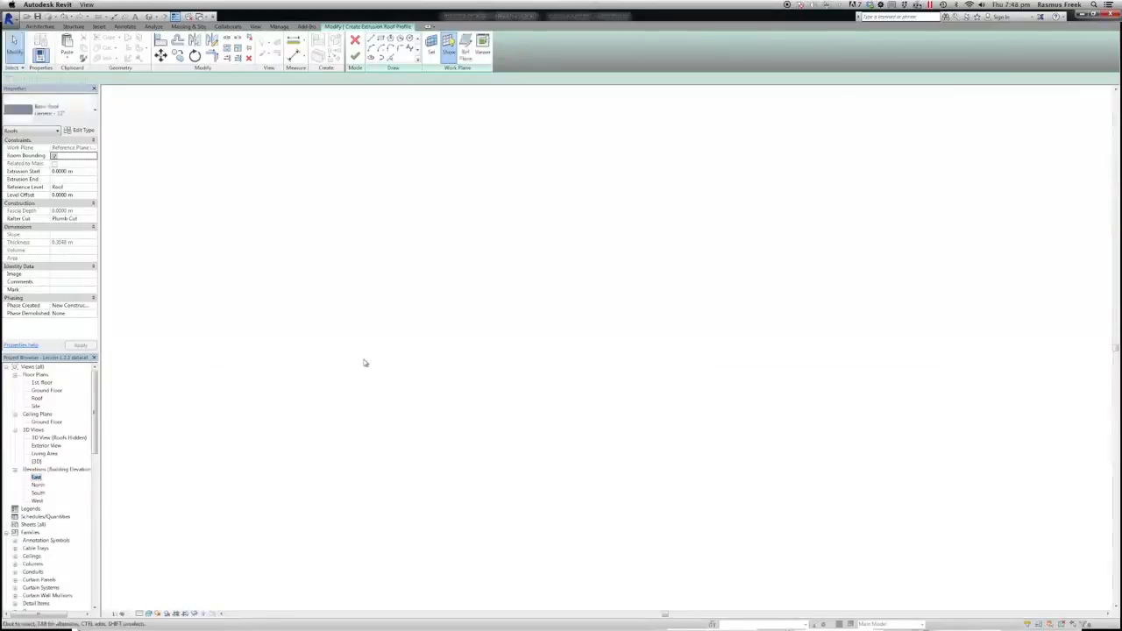
middle_drag(488, 293, 390, 350)
click(448, 44)
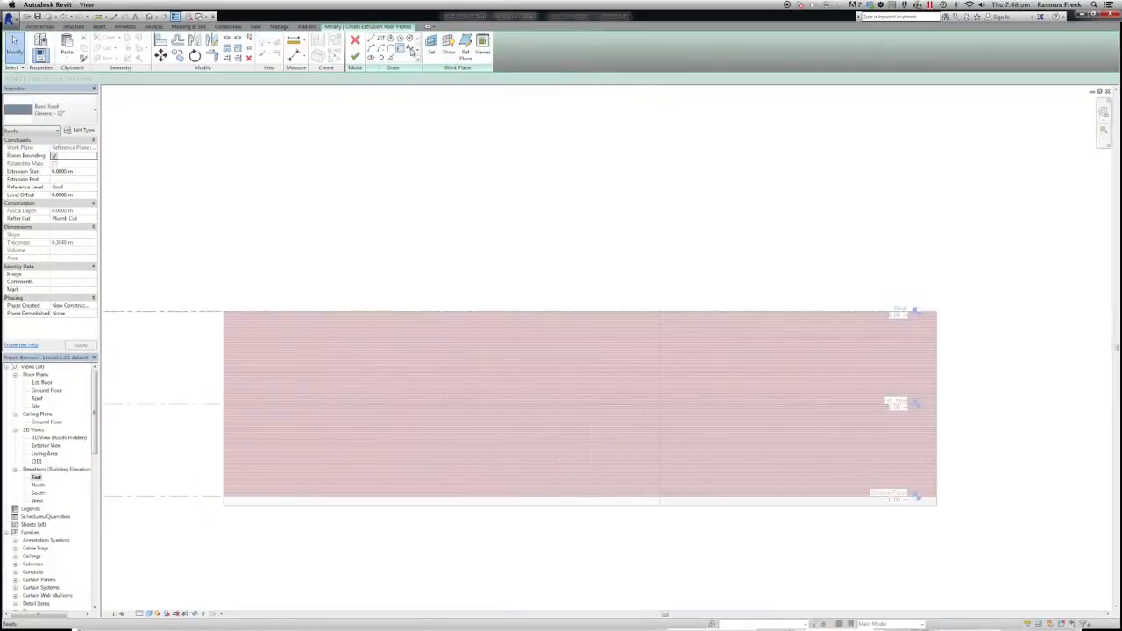
Sketch a wavy spline profile above the walls, rising from the left wall corner to beyond the right end, and finish the extrusion roof
click(411, 49)
click(221, 313)
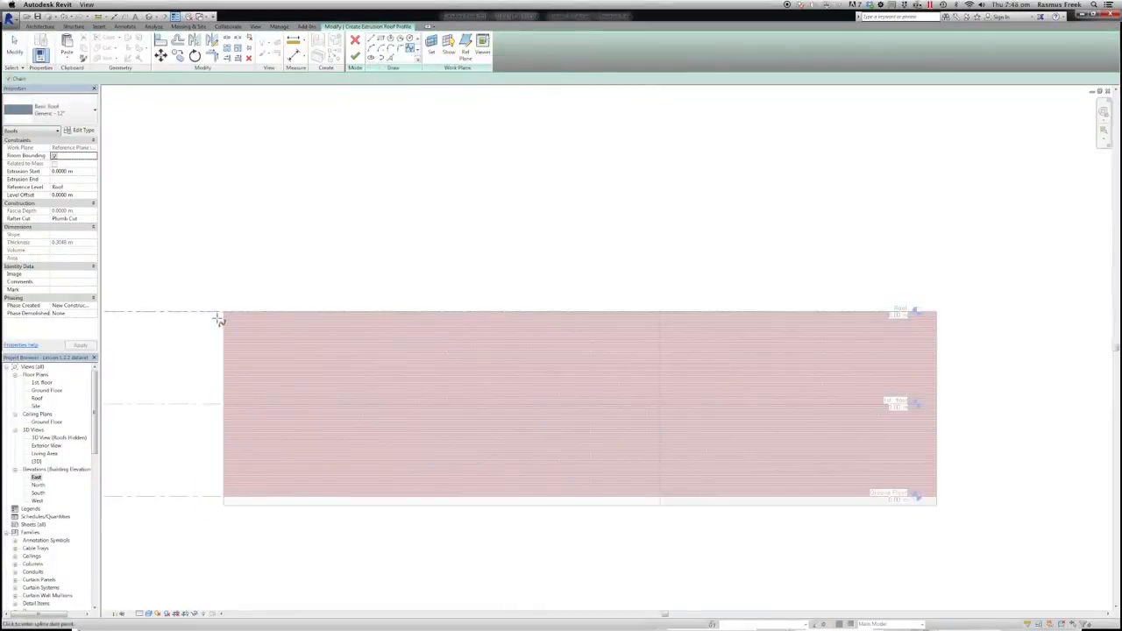
click(297, 269)
click(431, 289)
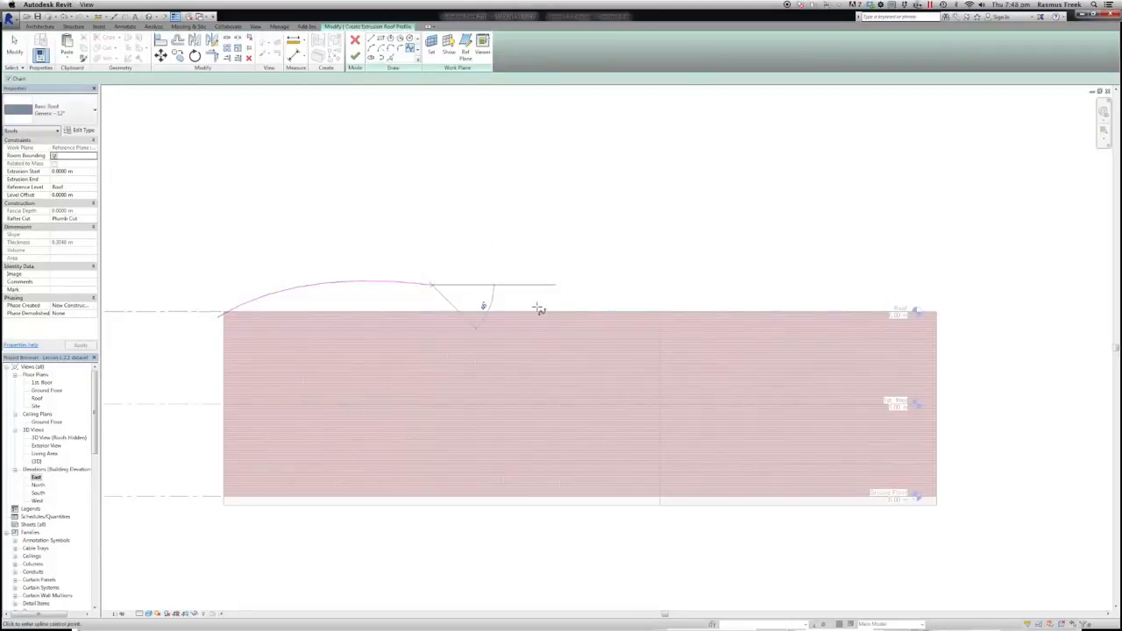
click(567, 308)
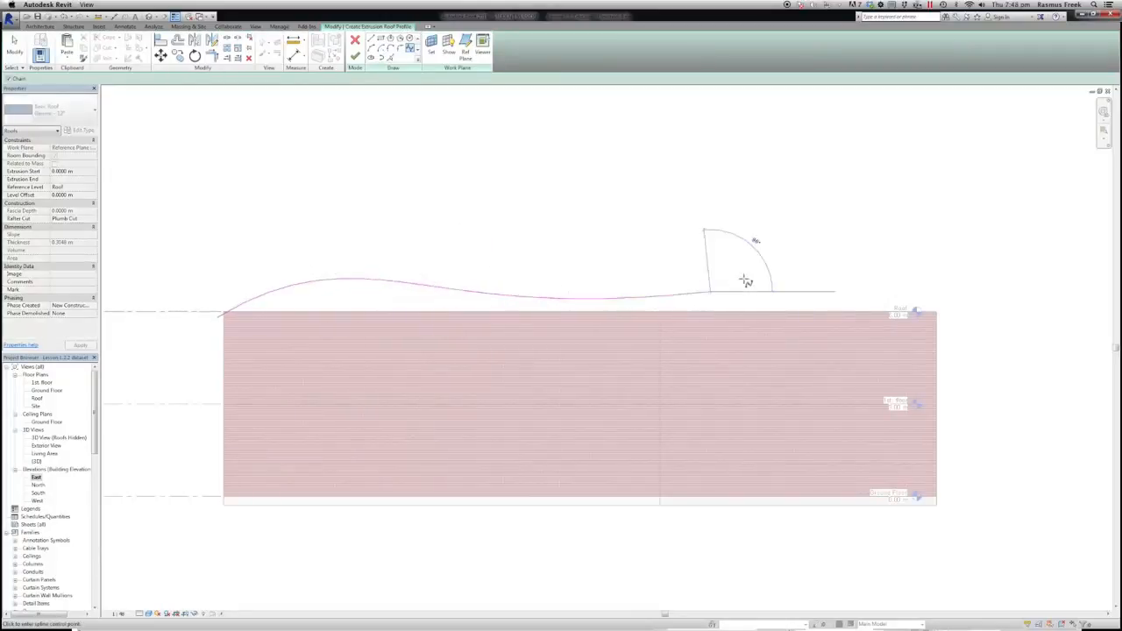
click(980, 218)
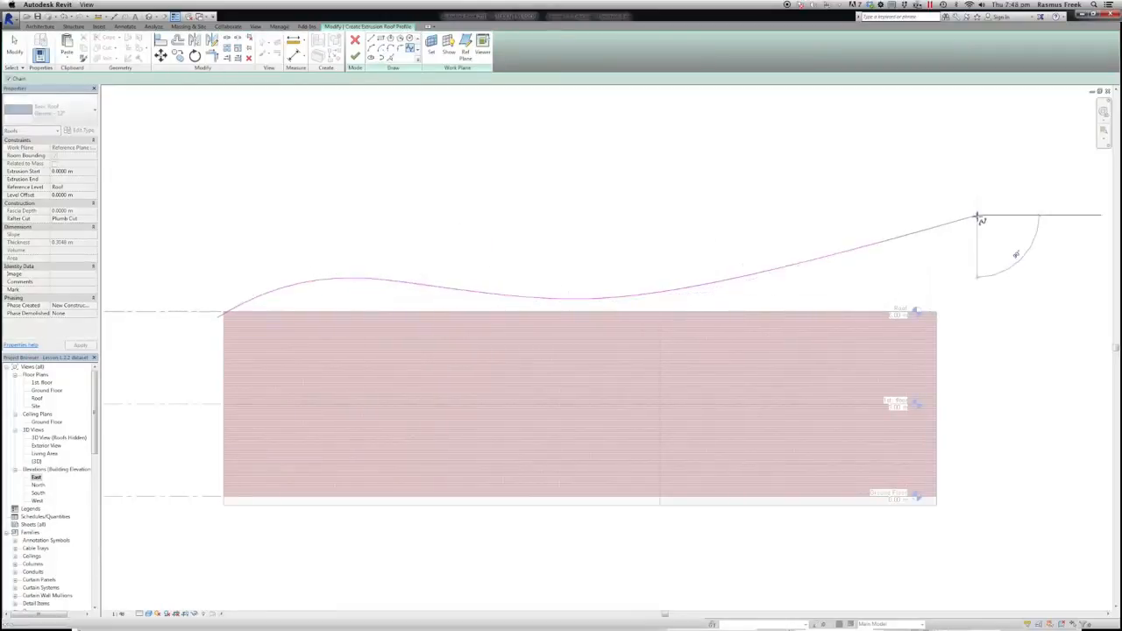
key(Escape)
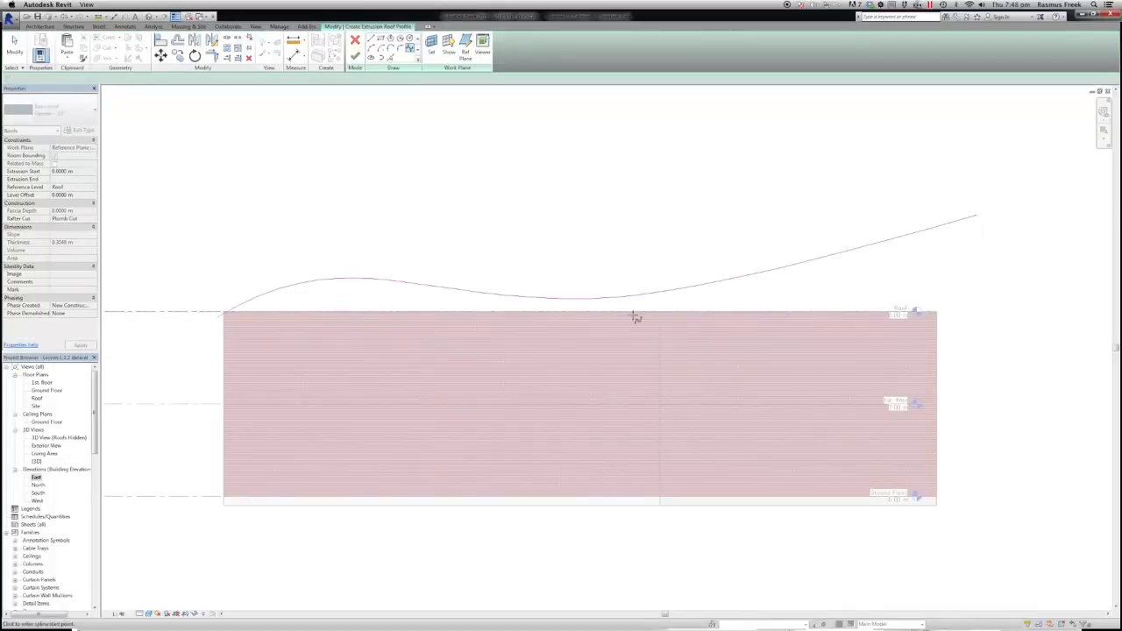
click(355, 54)
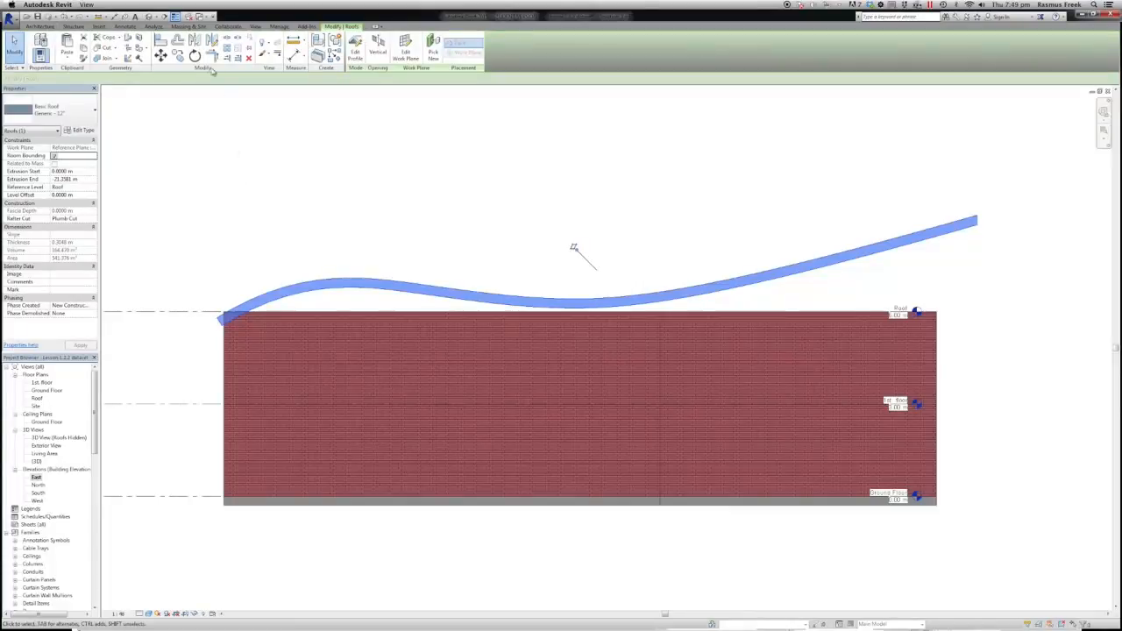
In 3D, select only the building's walls by filtering out Roofs and Floors, and attach their tops to the curved roof
click(151, 18)
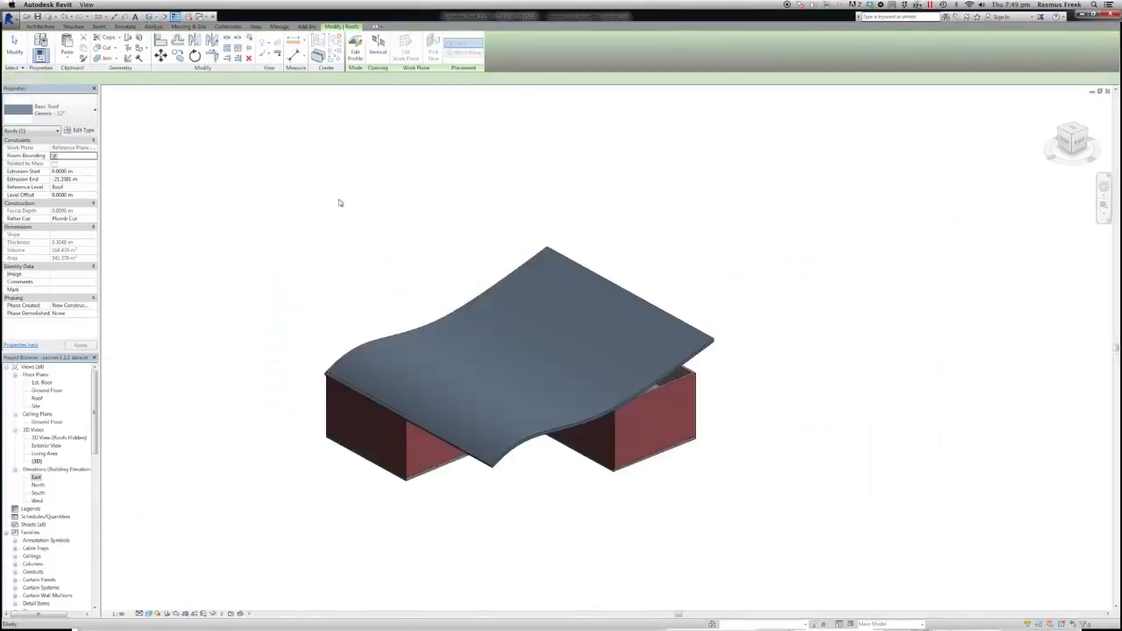
click(296, 338)
shift+middle_drag(296, 338, 244, 309)
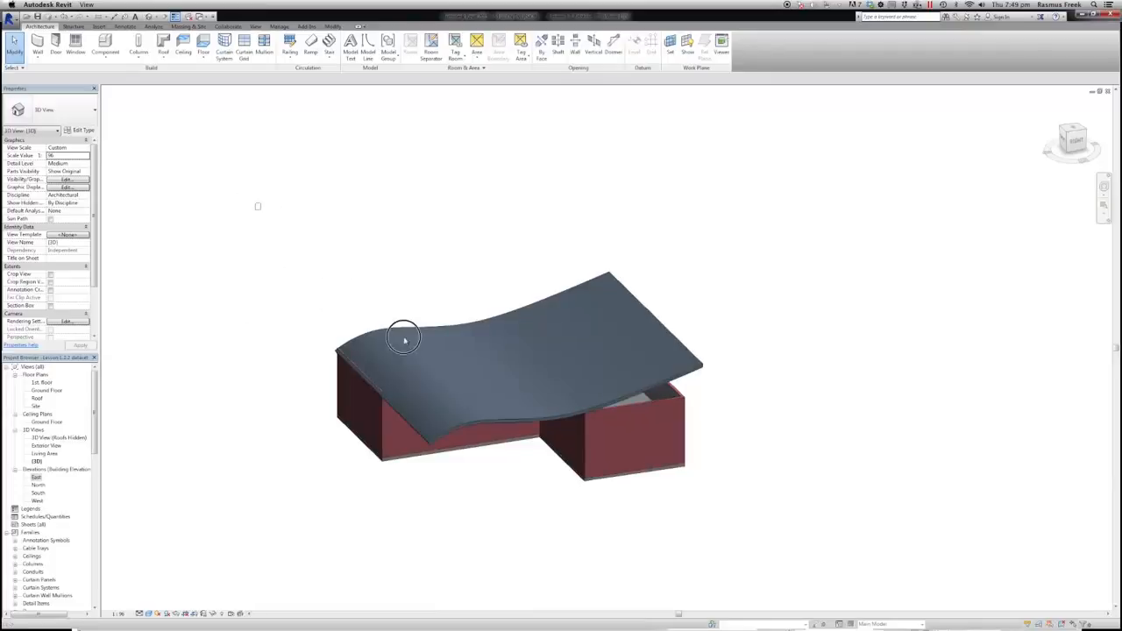
drag(256, 203, 776, 545)
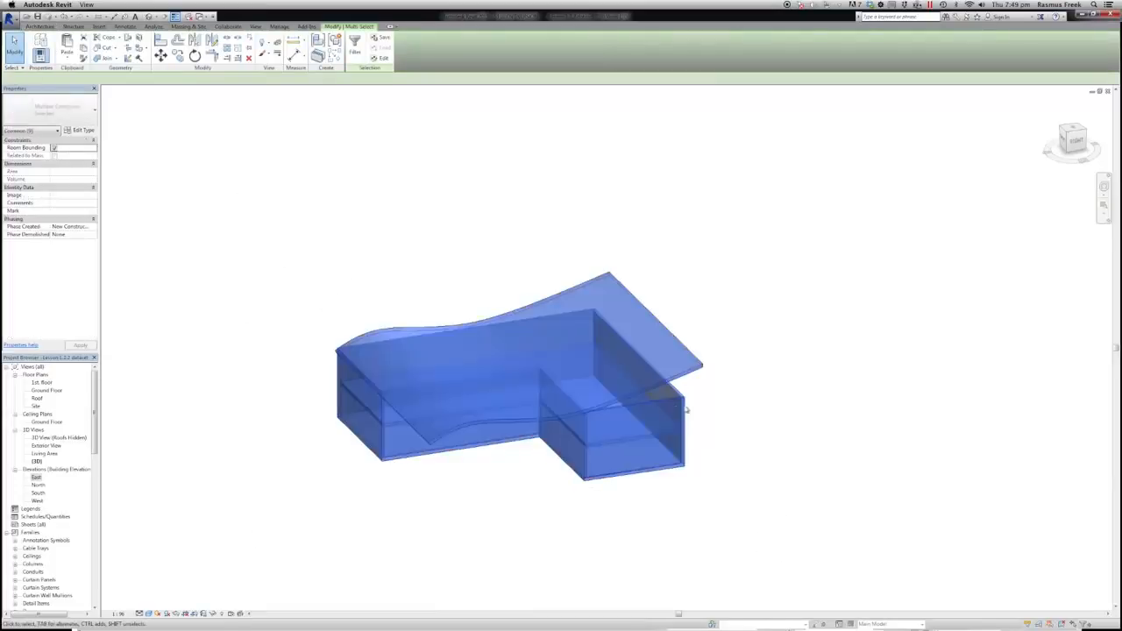
click(355, 44)
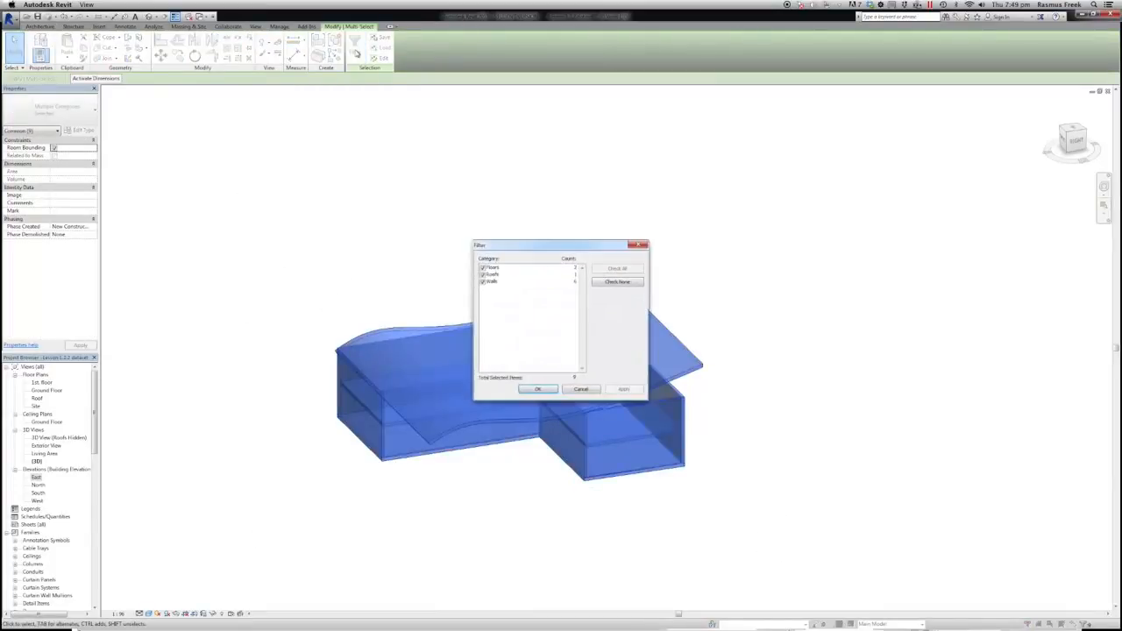
click(483, 274)
click(483, 267)
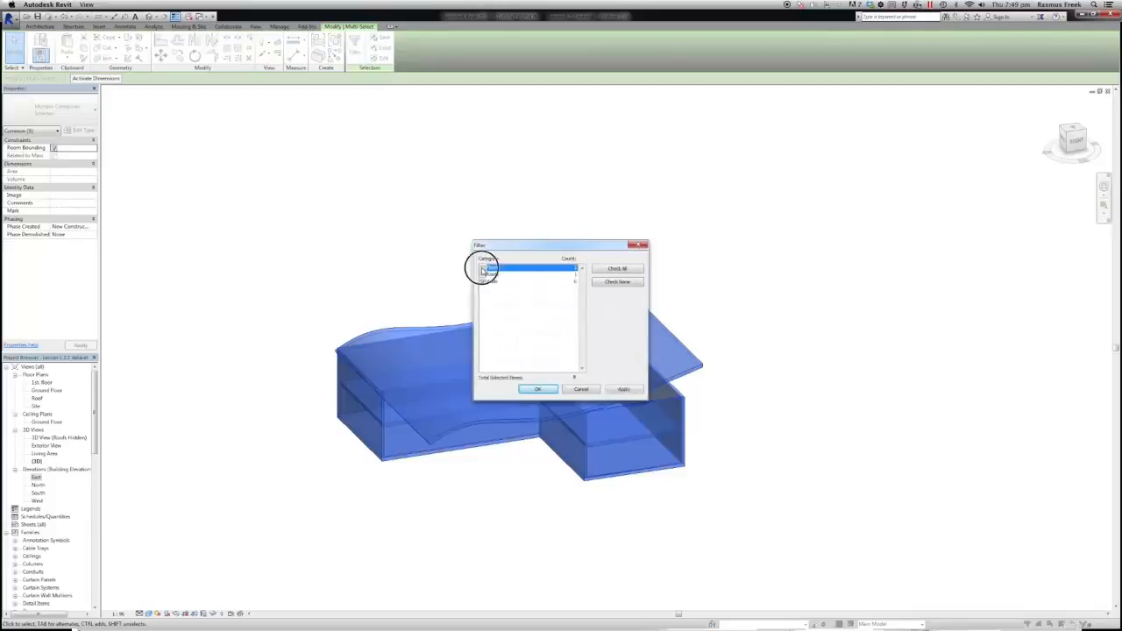
click(623, 389)
click(539, 390)
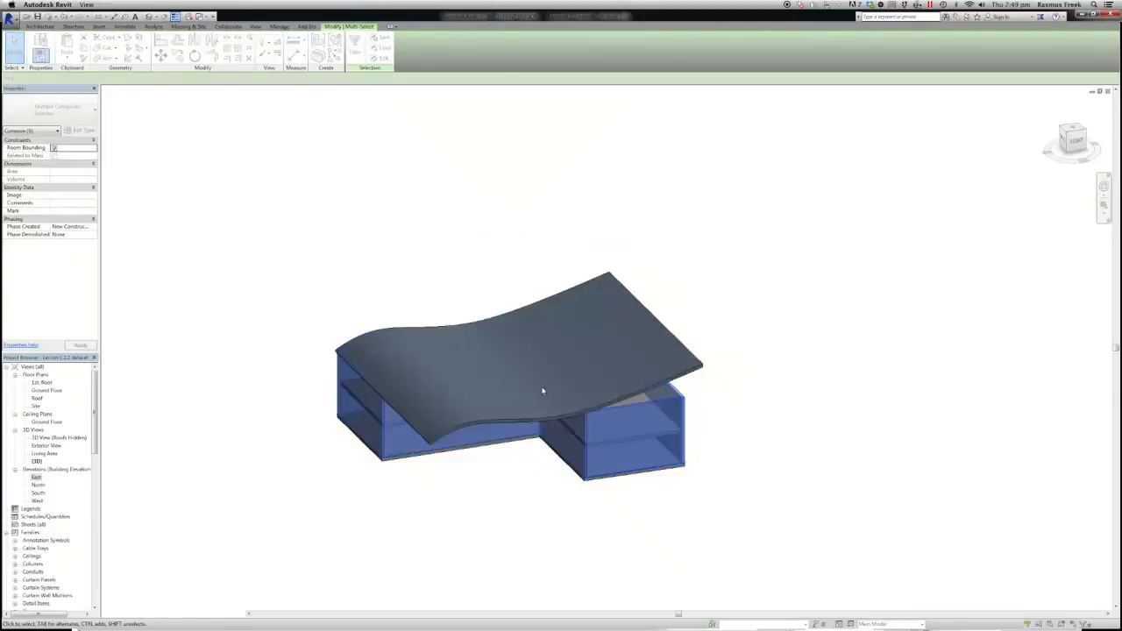
click(420, 49)
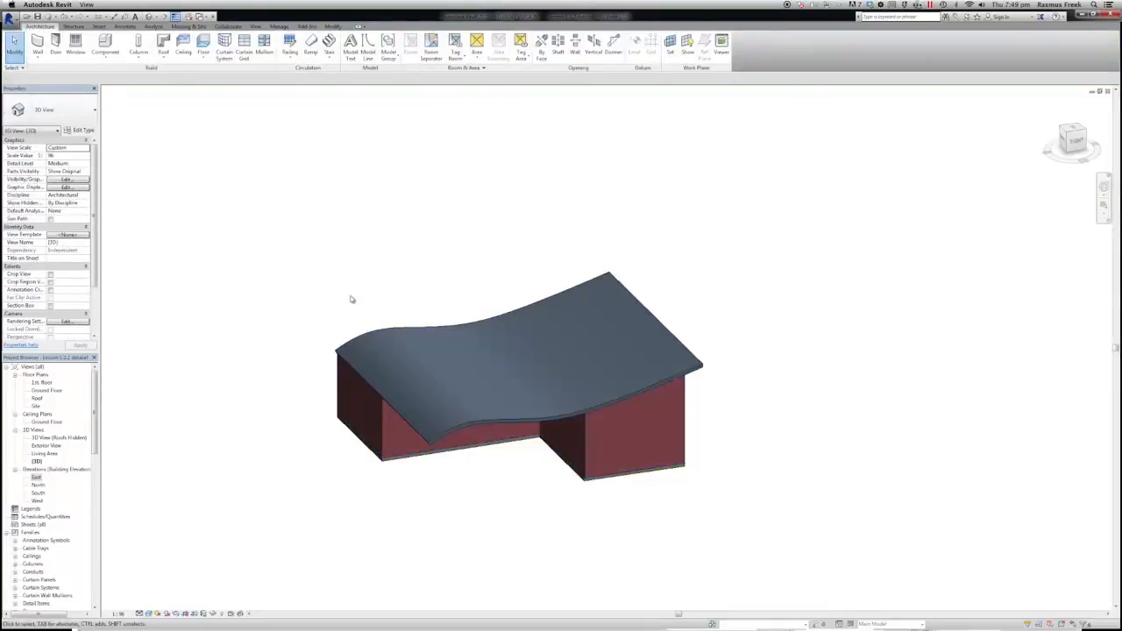
Change the curved extrusion roof's type to Wood Rafter 8" - Asphalt Shingle - Insulated
shift+middle_drag(351, 300, 334, 260)
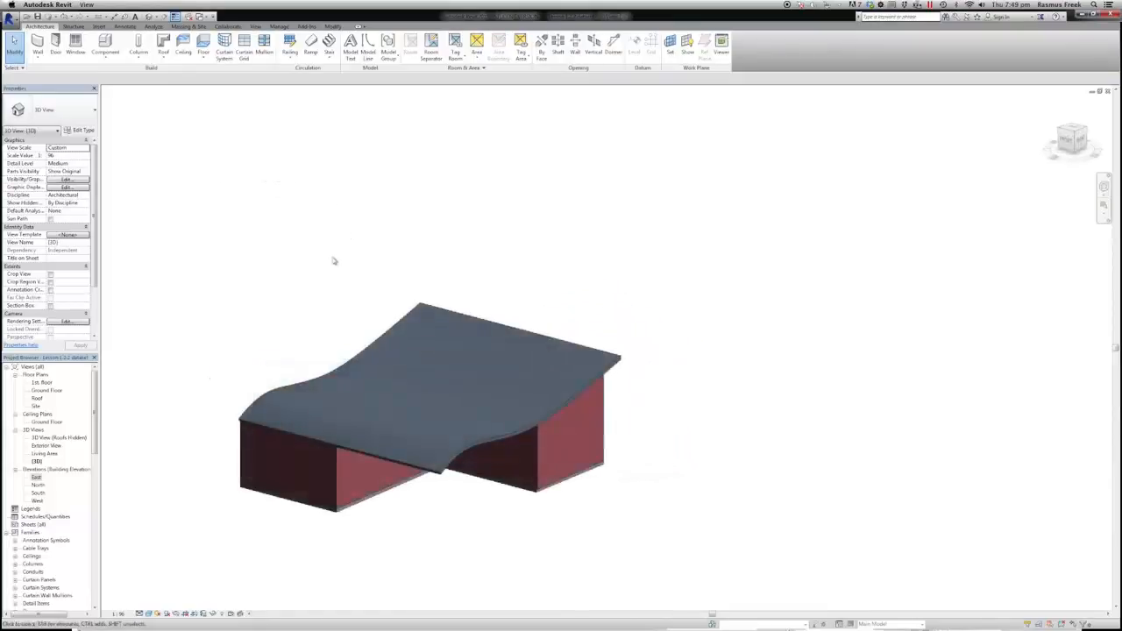
click(454, 464)
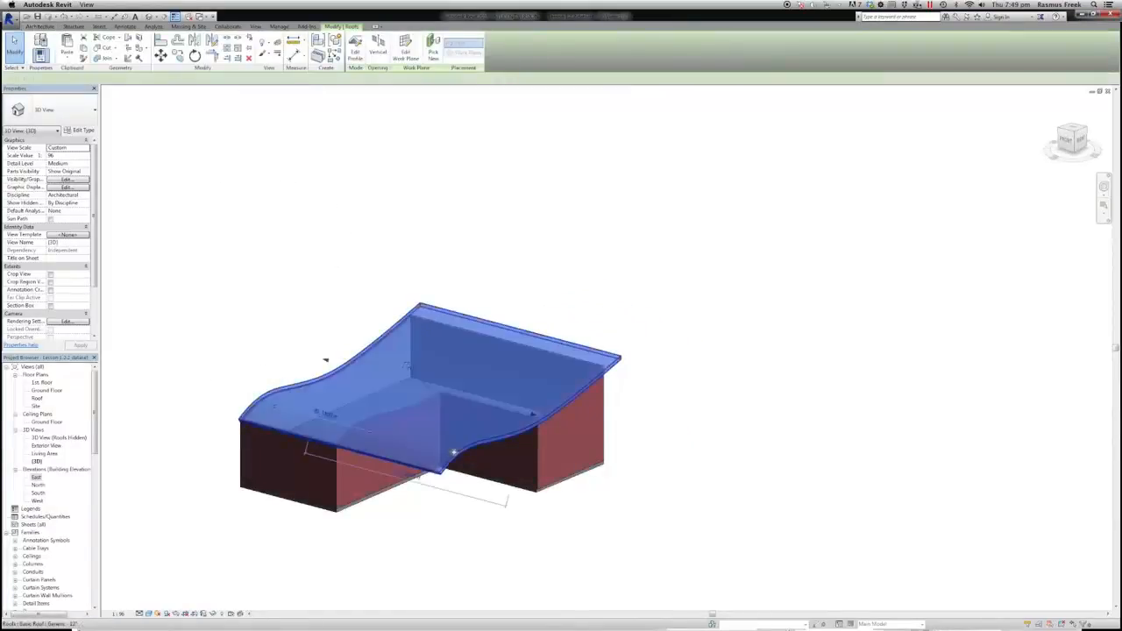
click(53, 110)
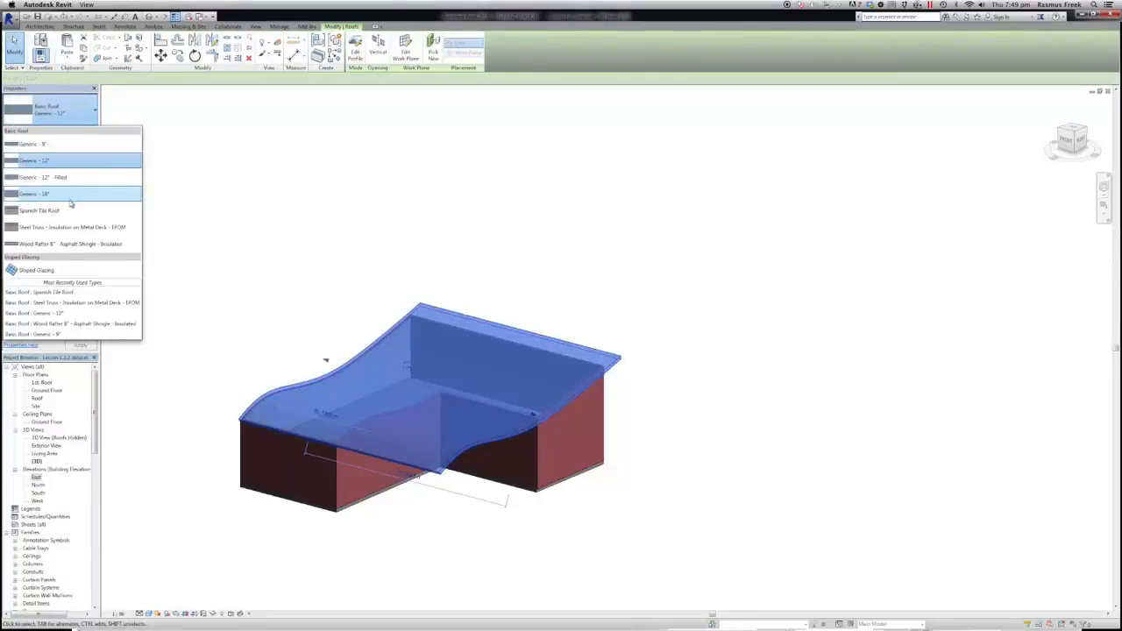
click(79, 244)
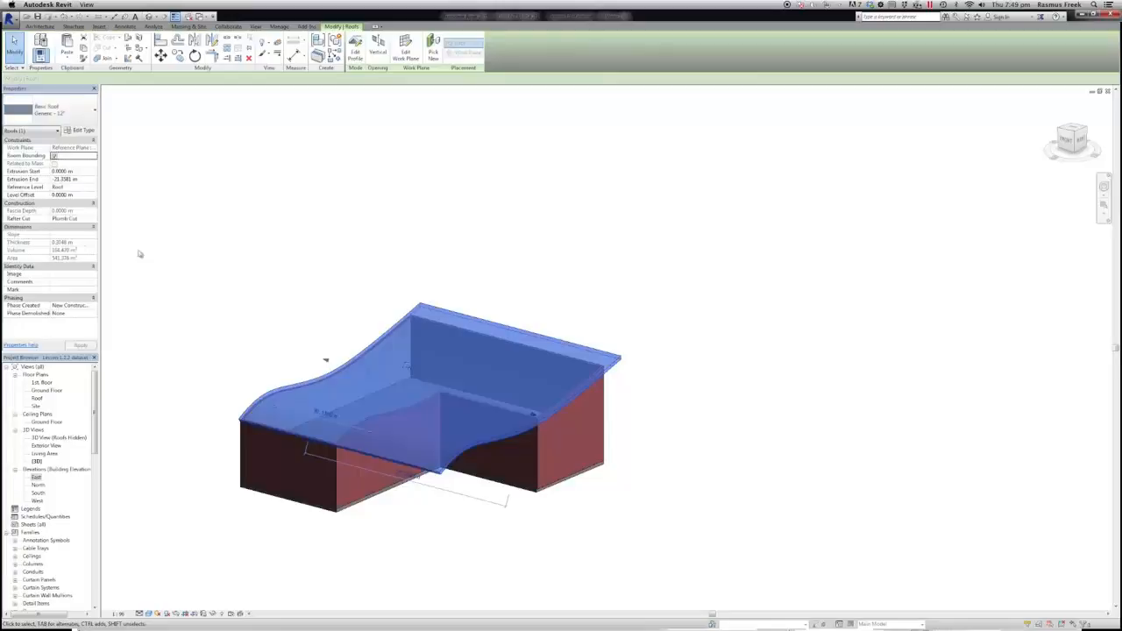
click(333, 283)
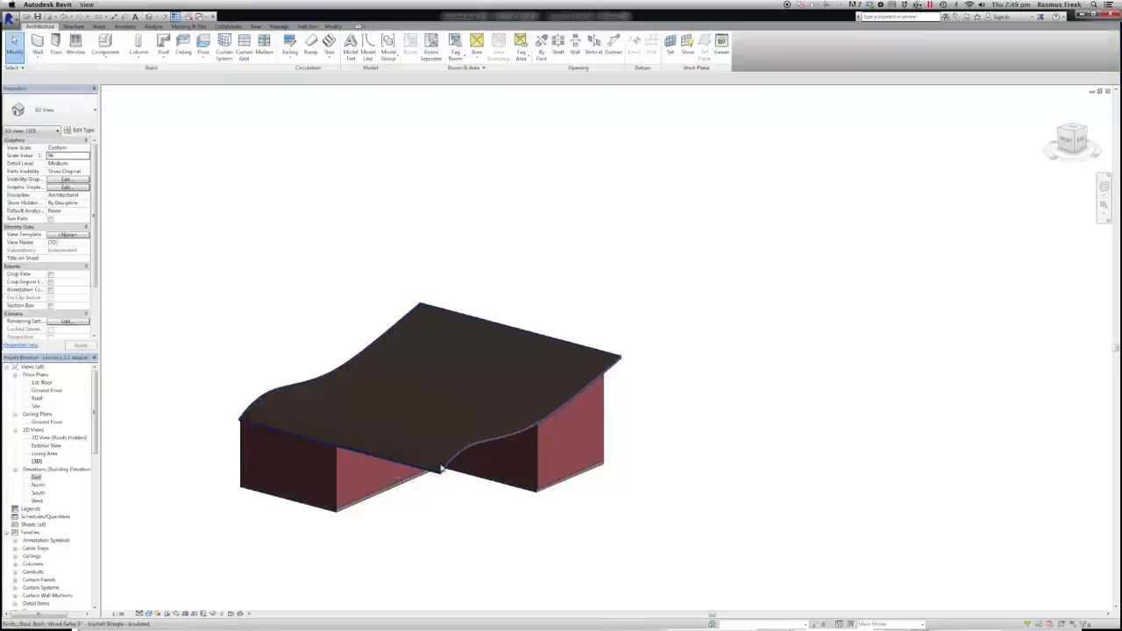
Edit the curved roof's profile, raising the spline control point nearest the low end to form a steeper hump, and finish the sketch
scroll(441, 469, up, 2)
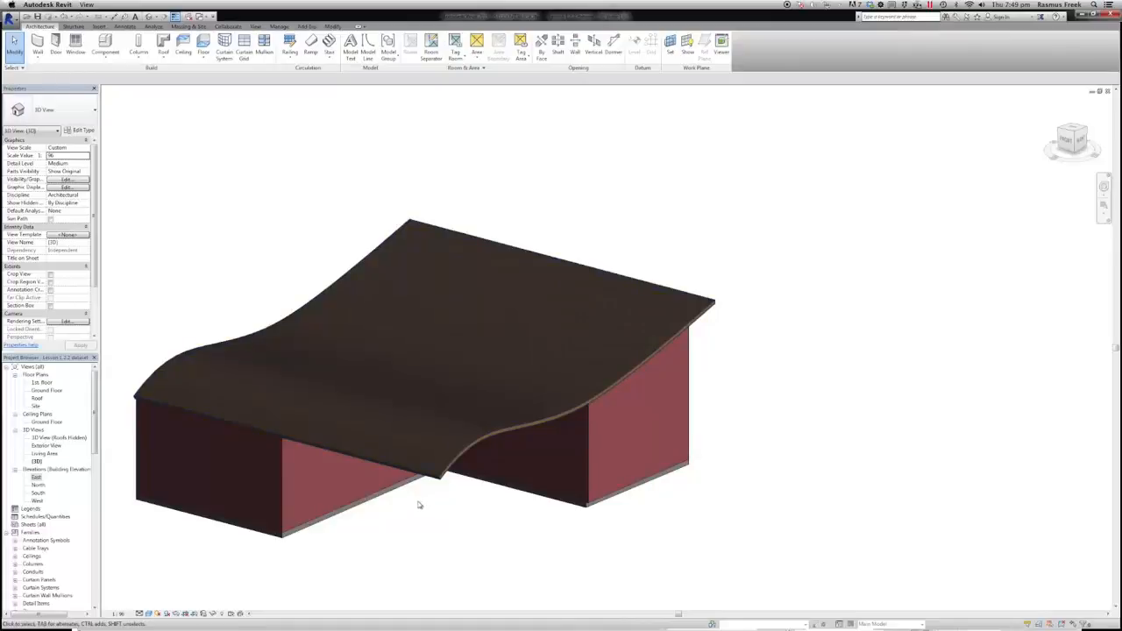
click(358, 271)
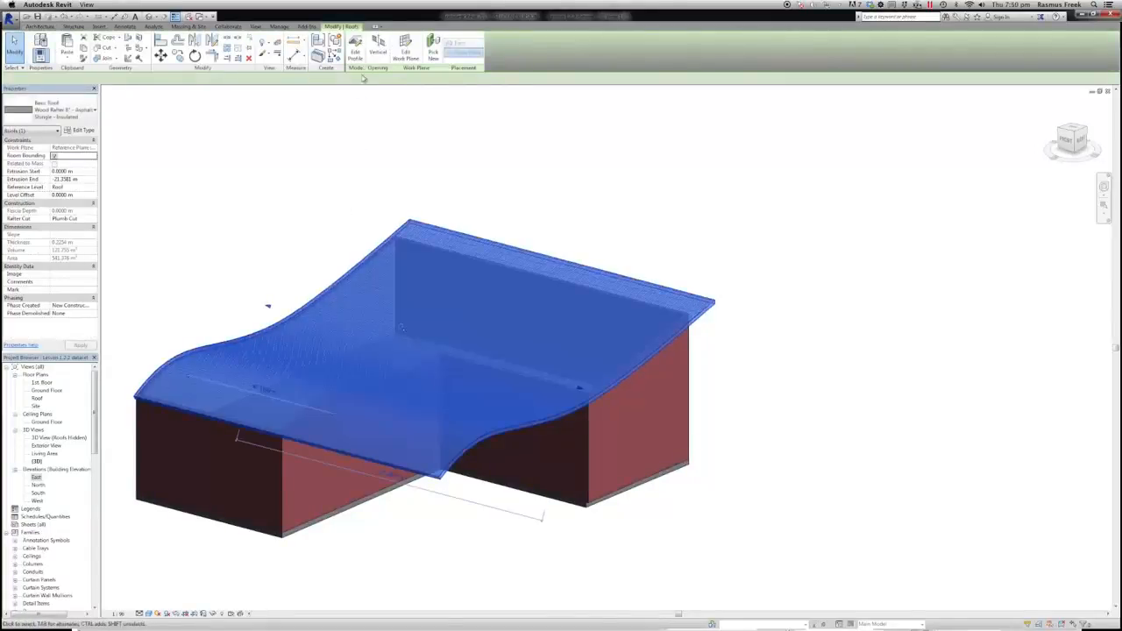
click(355, 48)
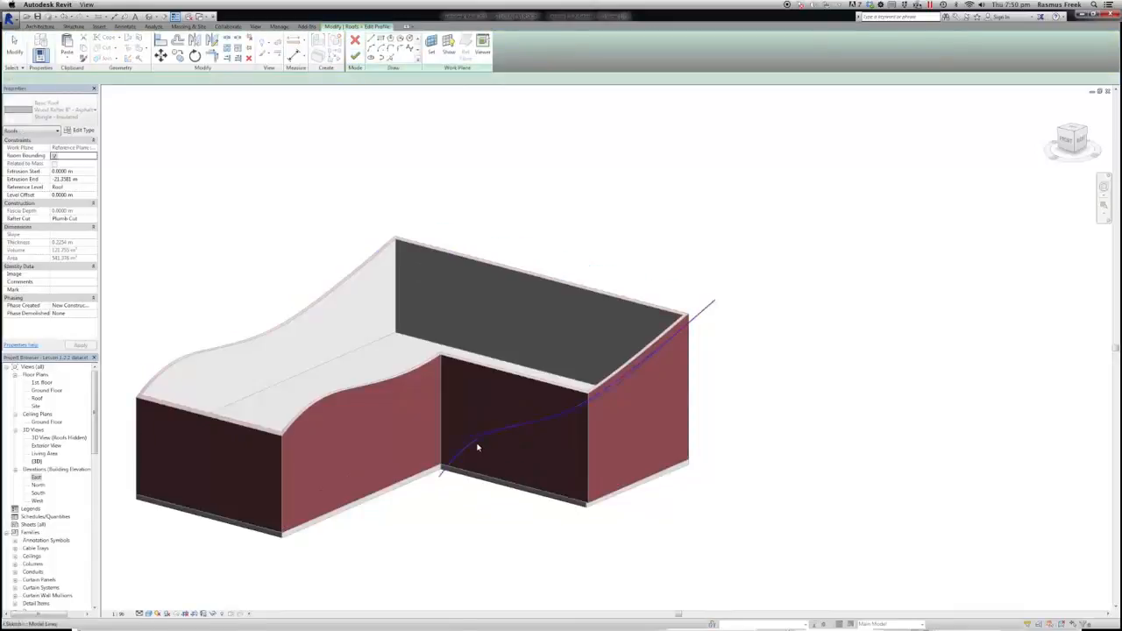
click(476, 445)
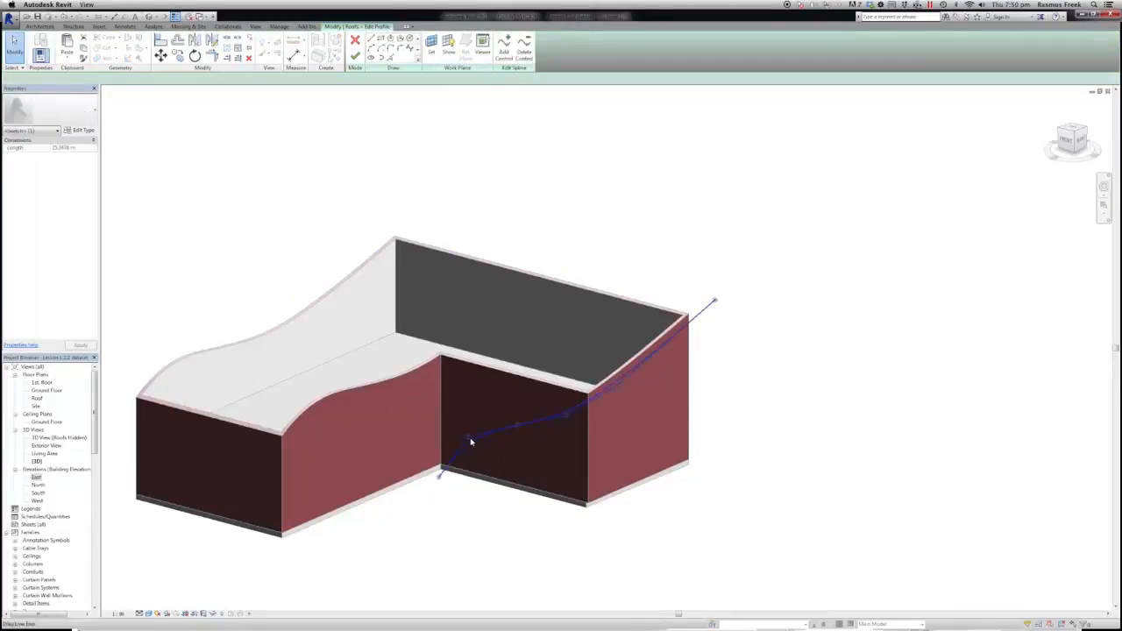
drag(465, 438, 462, 401)
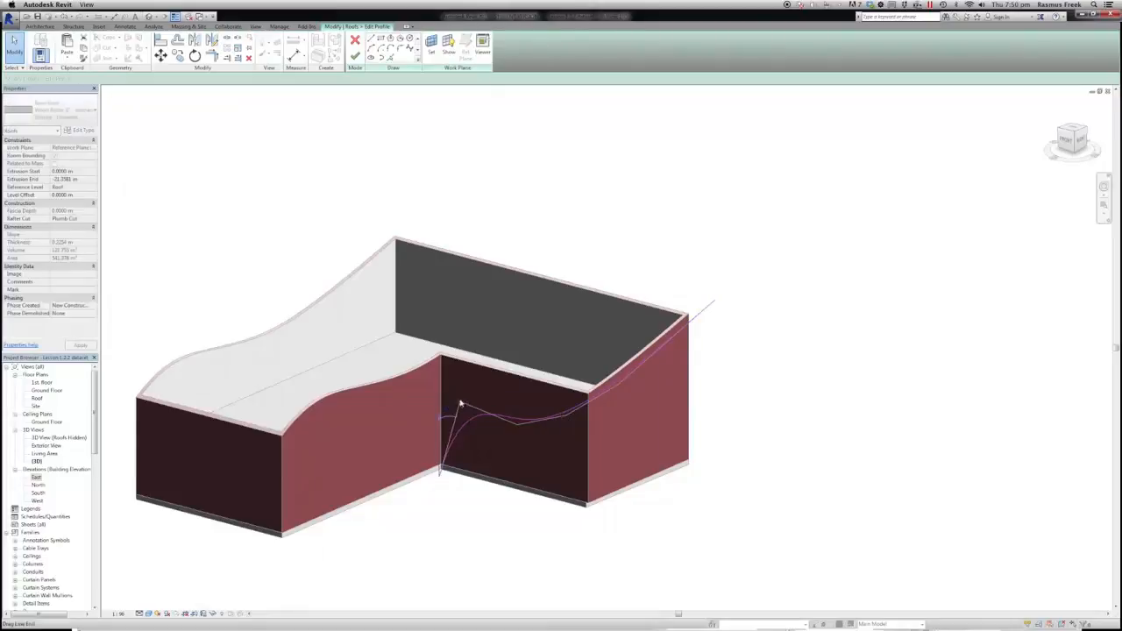
click(355, 55)
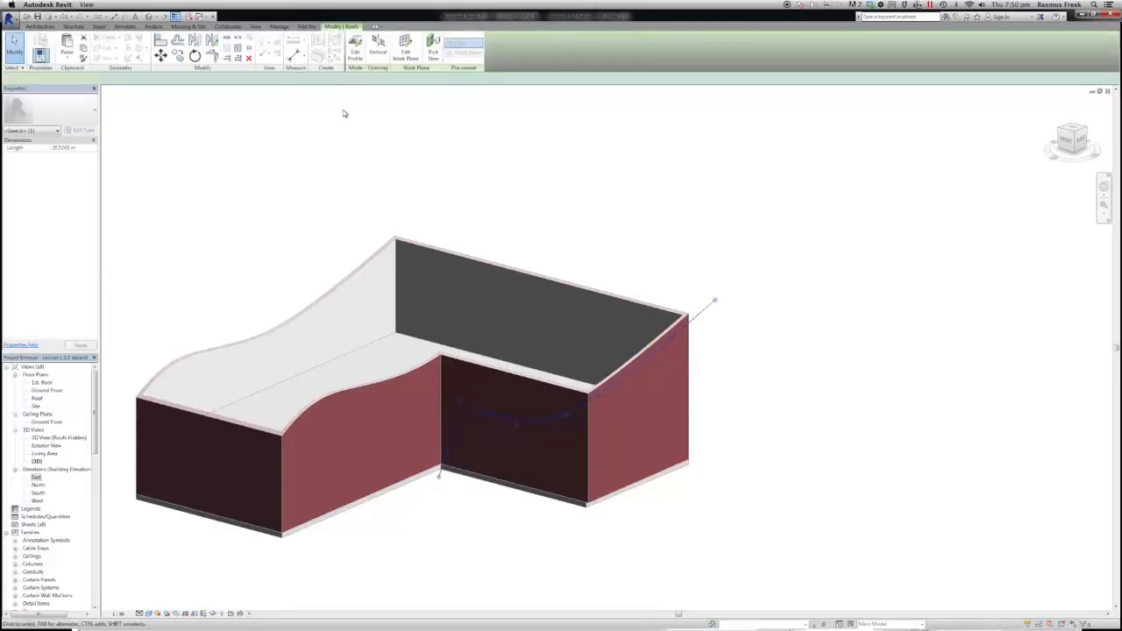
key(Escape)
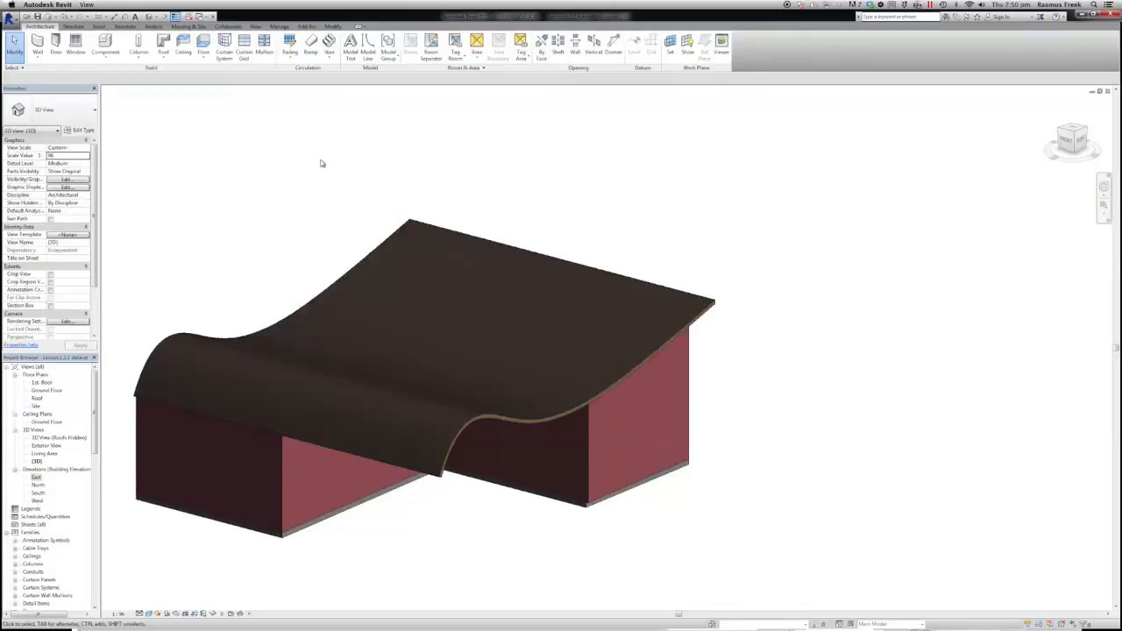
Edit the roof profile again, moving the spline's high end point further up and slightly inward over the walls, and finish the sketch
shift+middle_drag(399, 223, 270, 191)
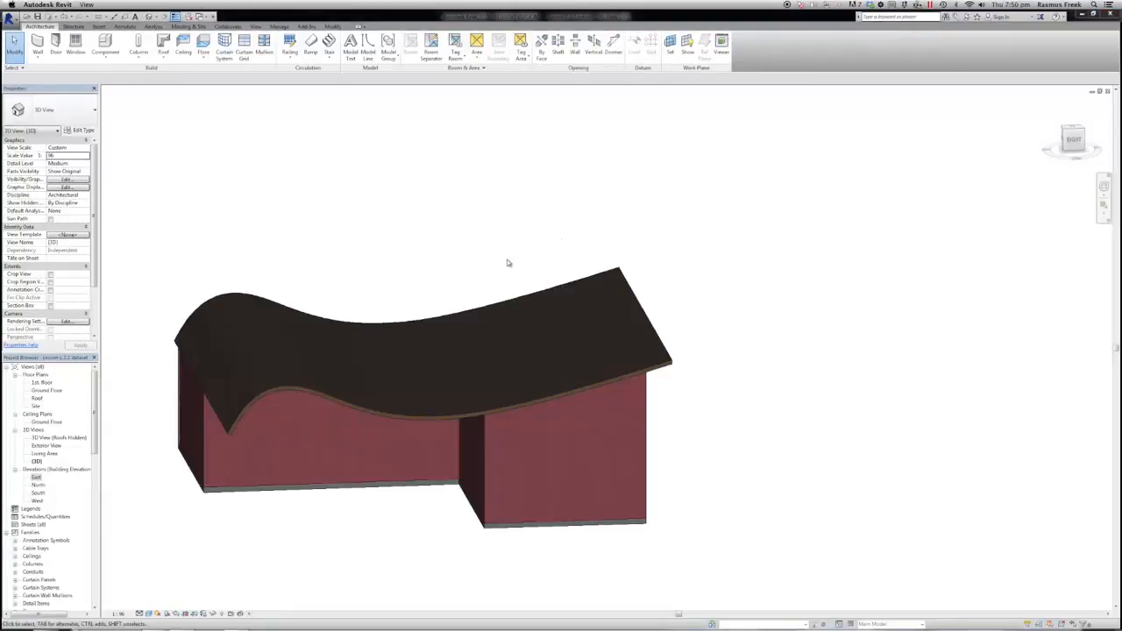
click(497, 307)
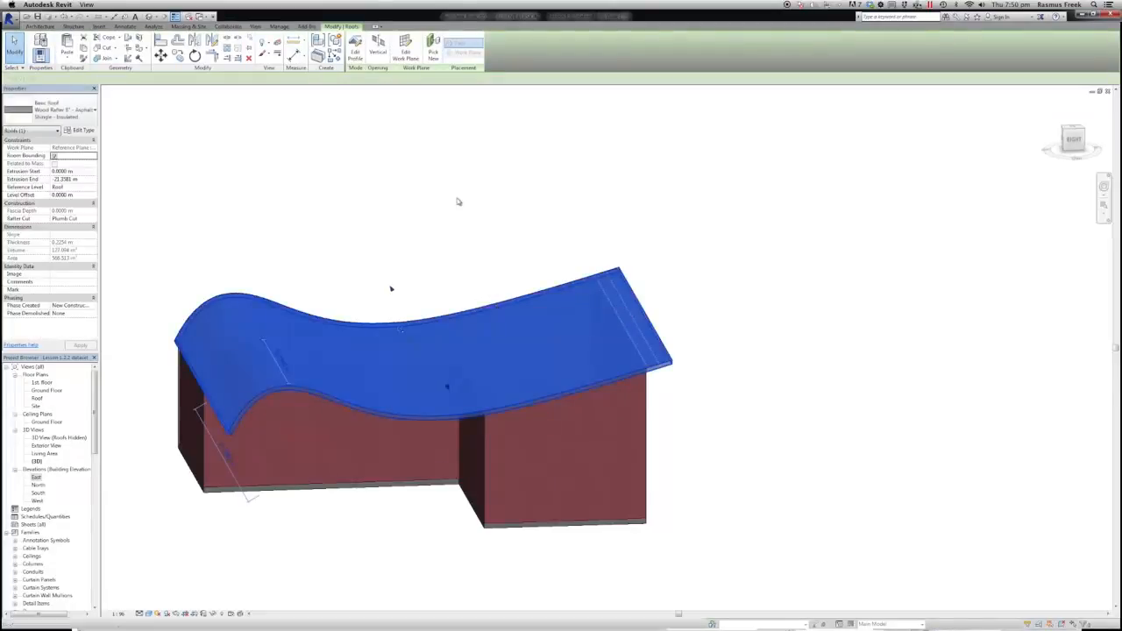
click(358, 58)
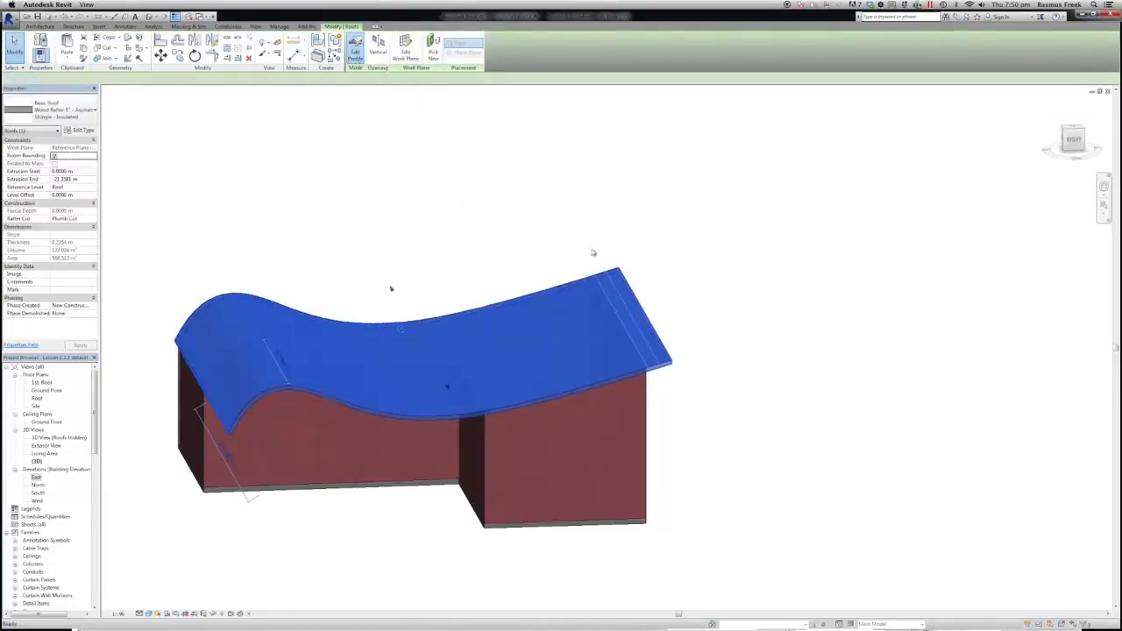
click(658, 369)
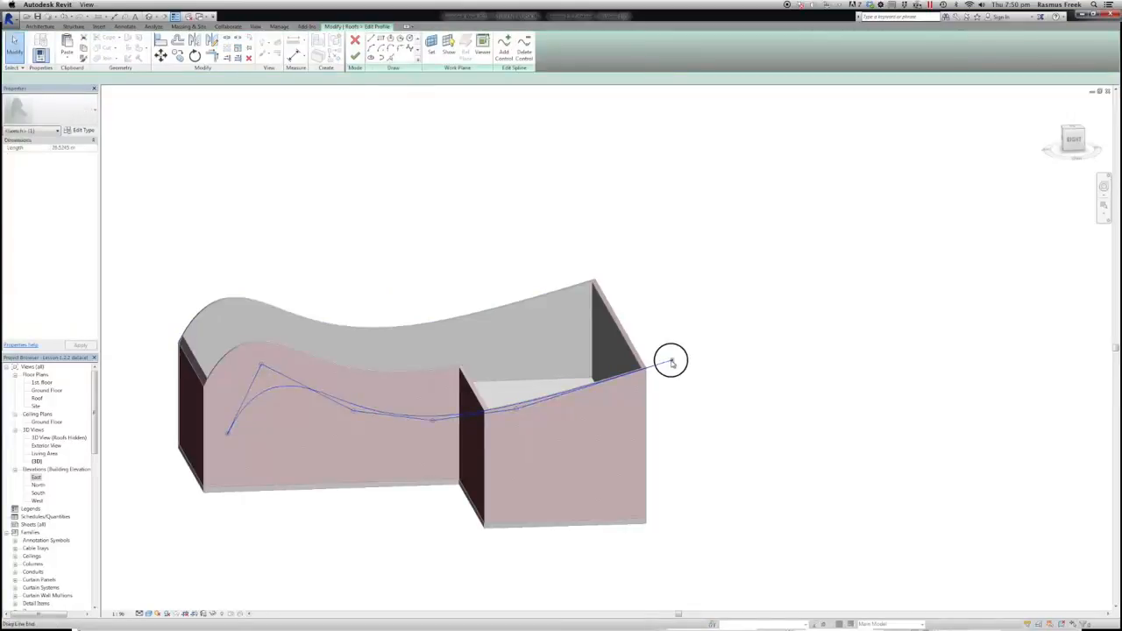
drag(671, 362, 655, 315)
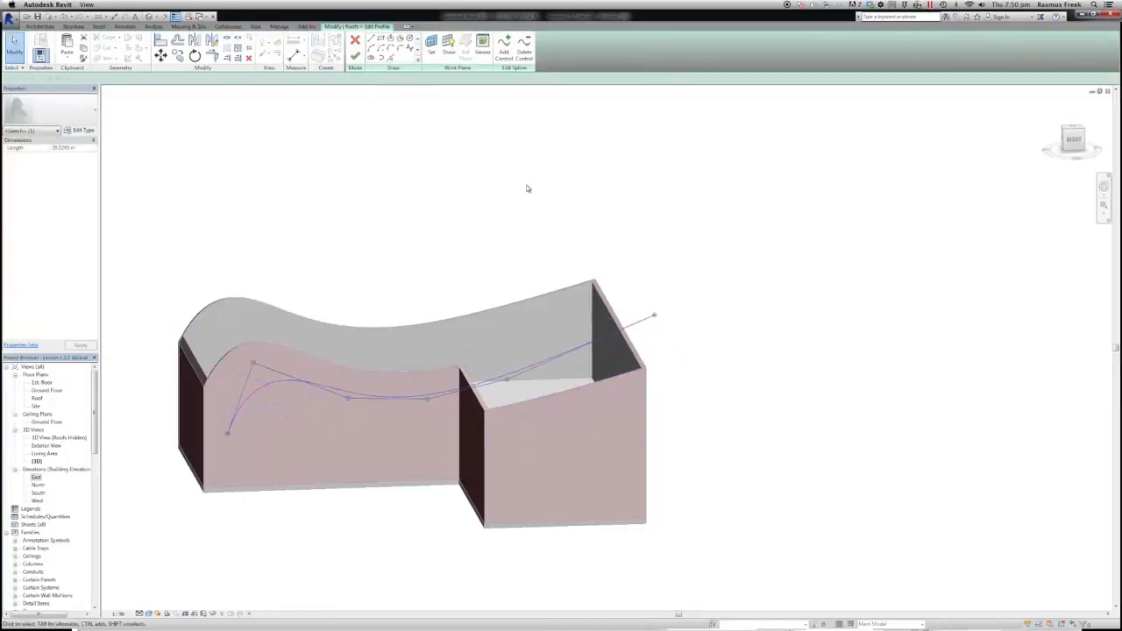
click(355, 55)
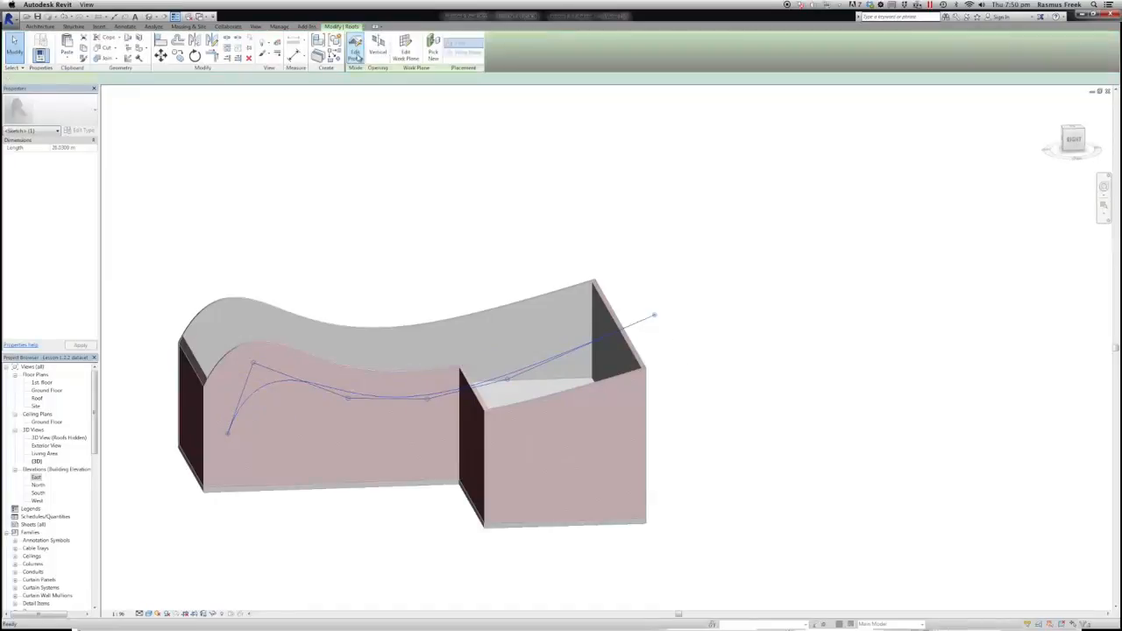
click(418, 198)
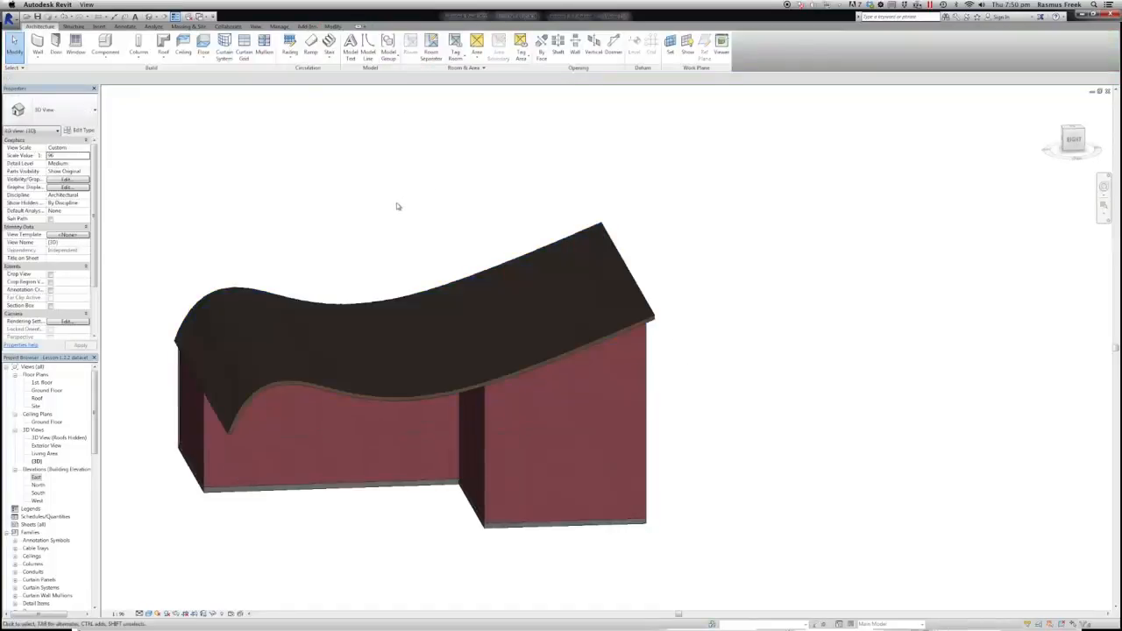
Stretch both extrusion ends of the curved roof outward so that it overhangs the walls on each side
shift+middle_drag(395, 211, 518, 342)
click(576, 416)
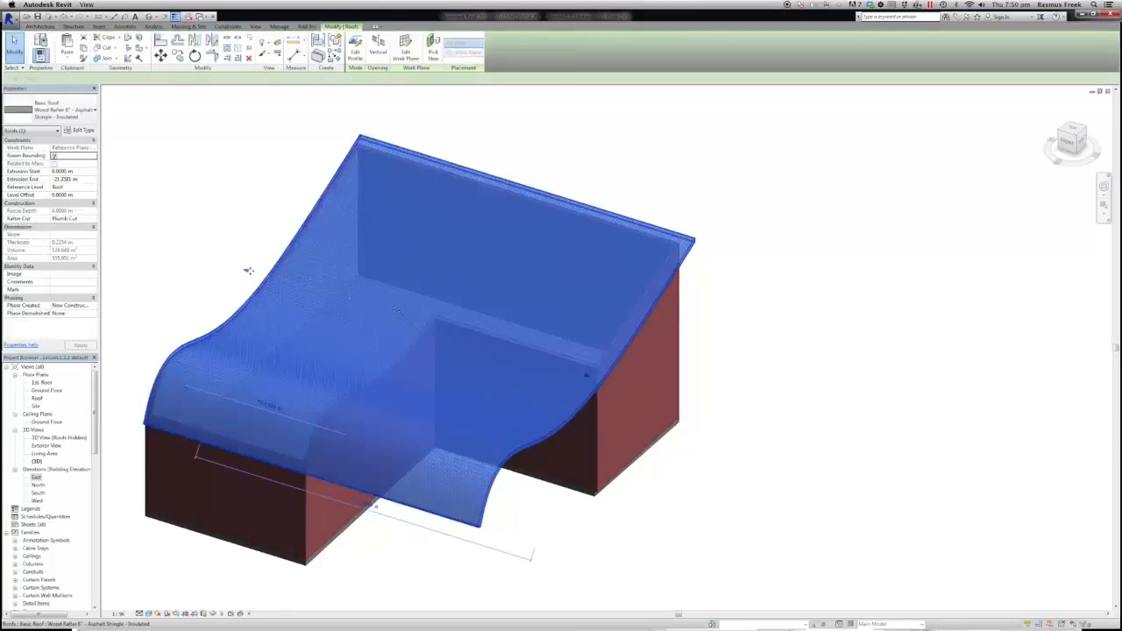
drag(588, 378, 642, 403)
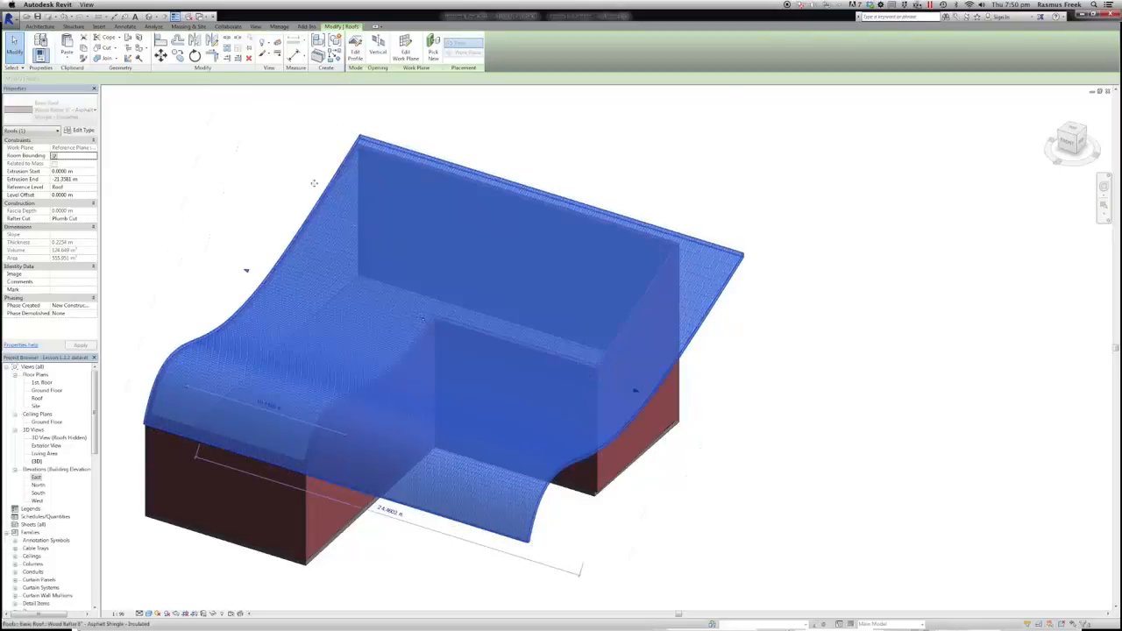
click(275, 243)
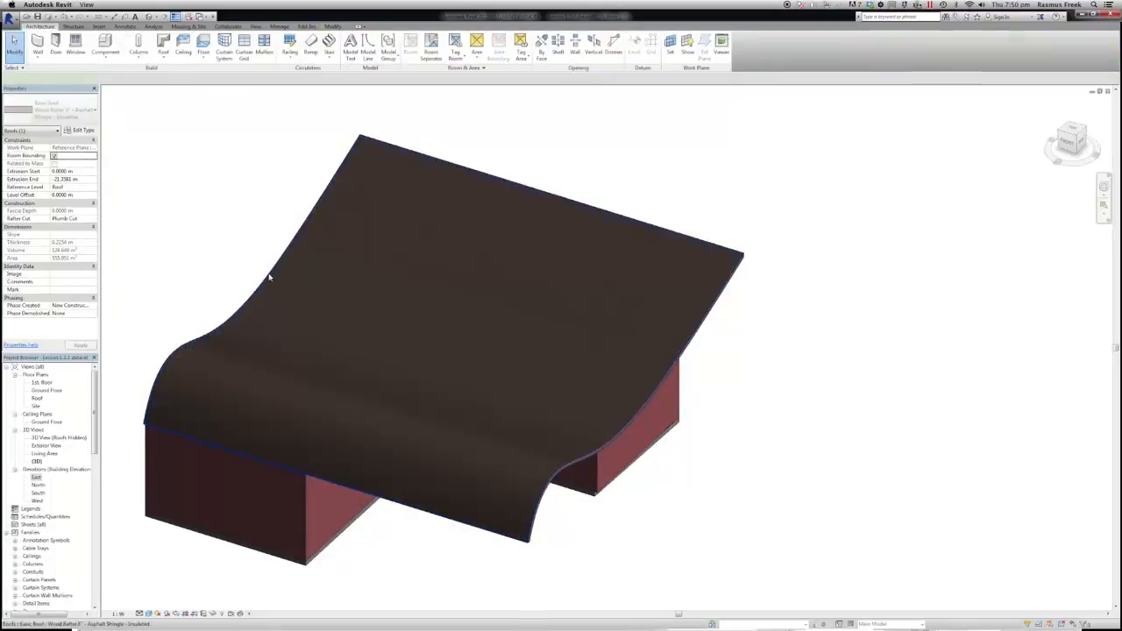
click(269, 277)
drag(229, 269, 201, 255)
click(213, 185)
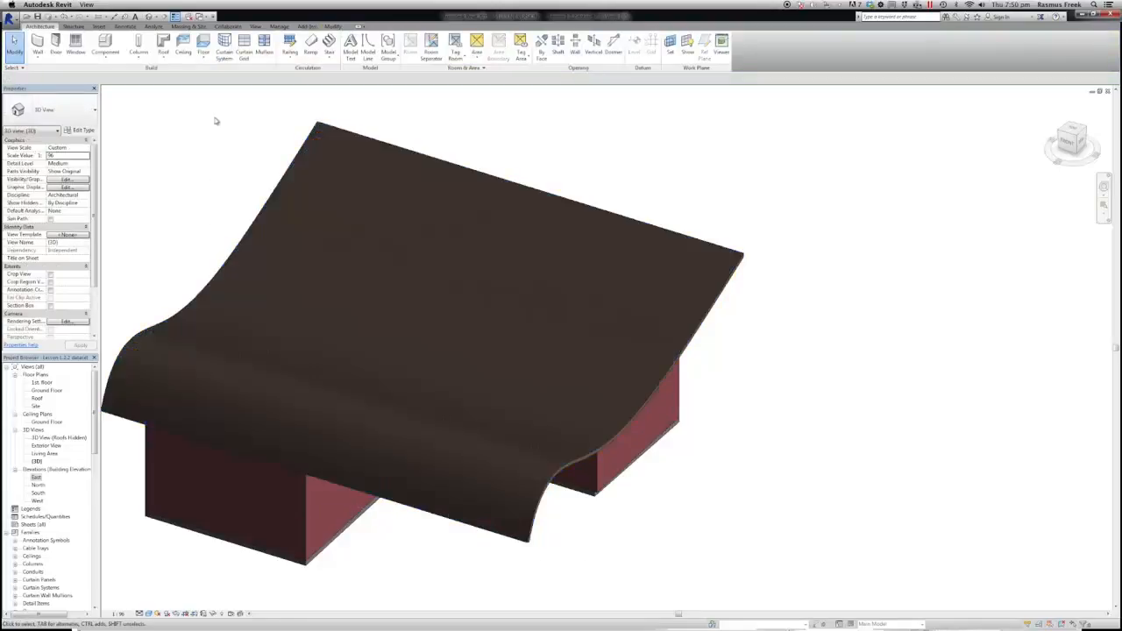
middle_drag(271, 254, 478, 265)
scroll(340, 254, down, 5)
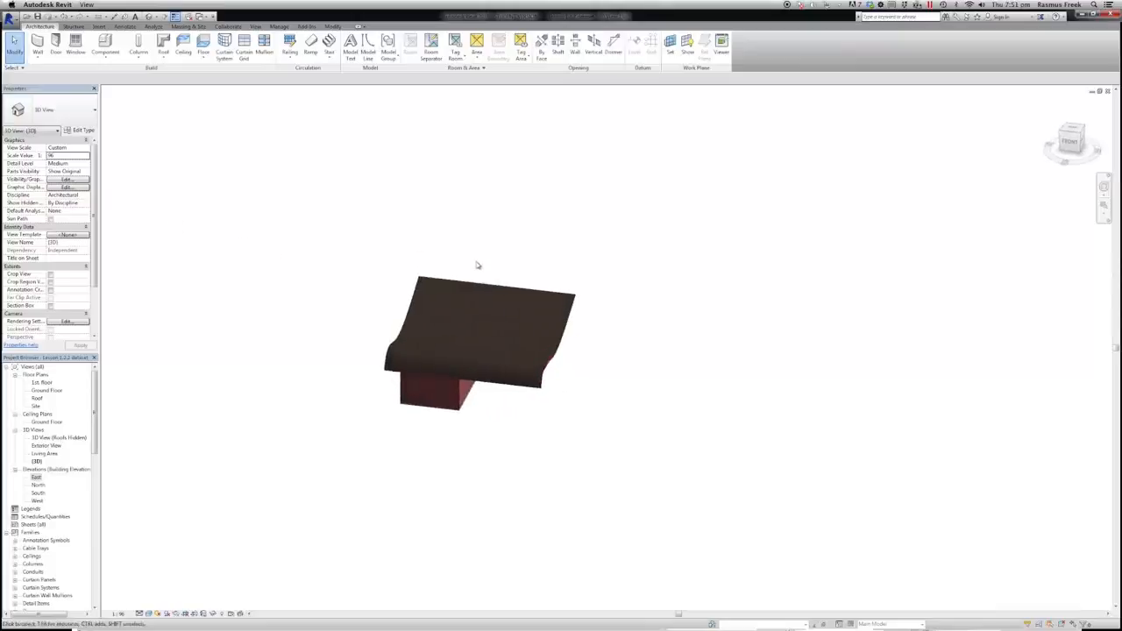